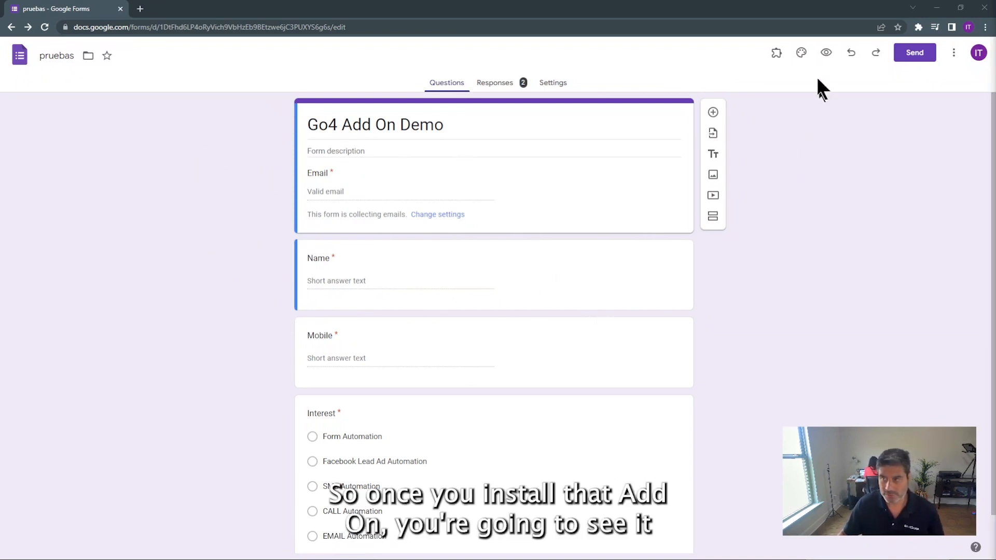
# Open the toolbar's Add-ons menu to list the Go4Clients Form Notifications add-on
pyautogui.click(776, 53)
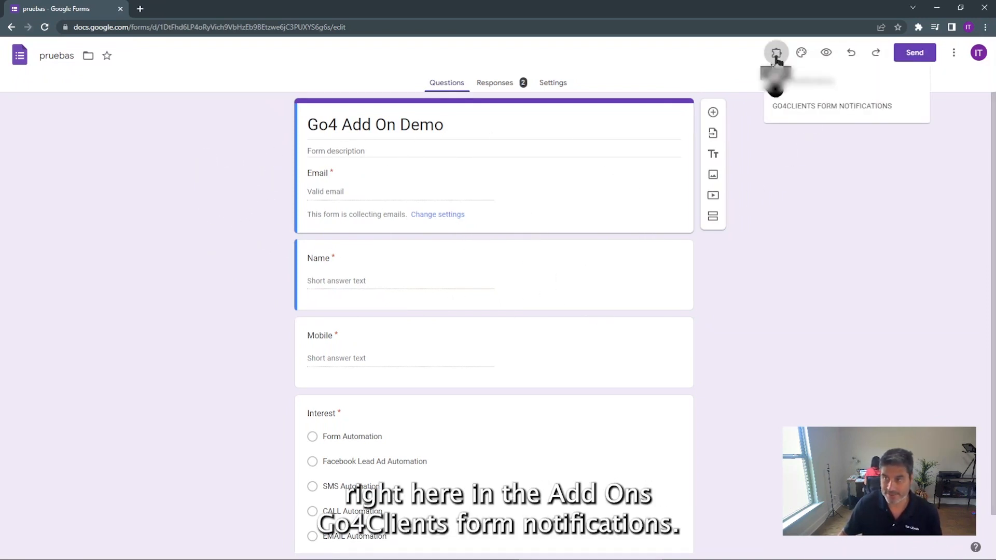
pyautogui.click(834, 115)
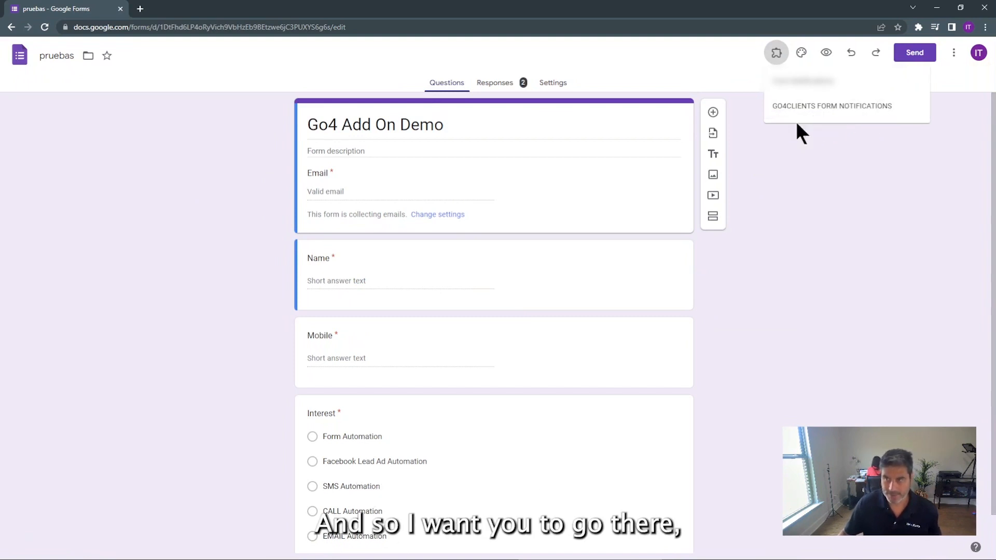
pyautogui.click(780, 112)
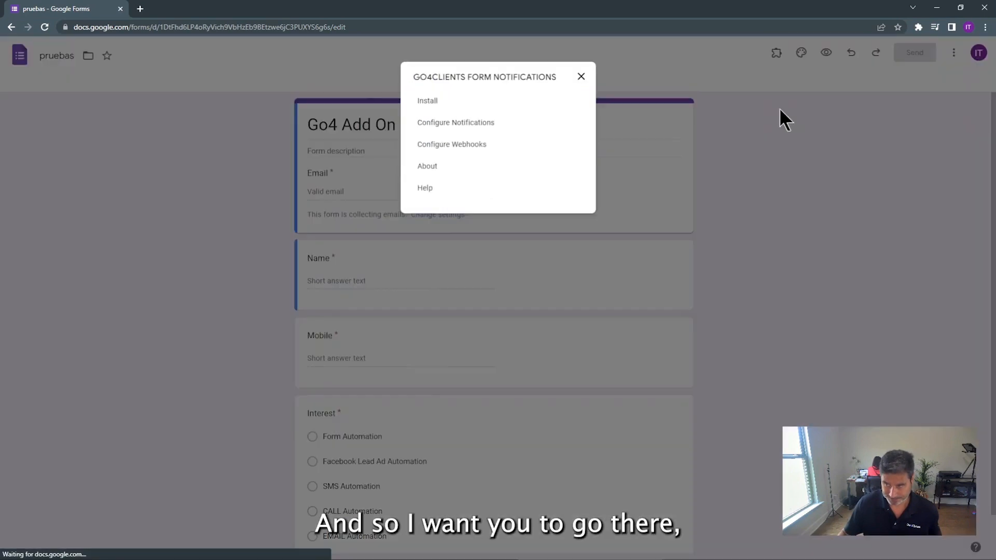
pyautogui.click(471, 126)
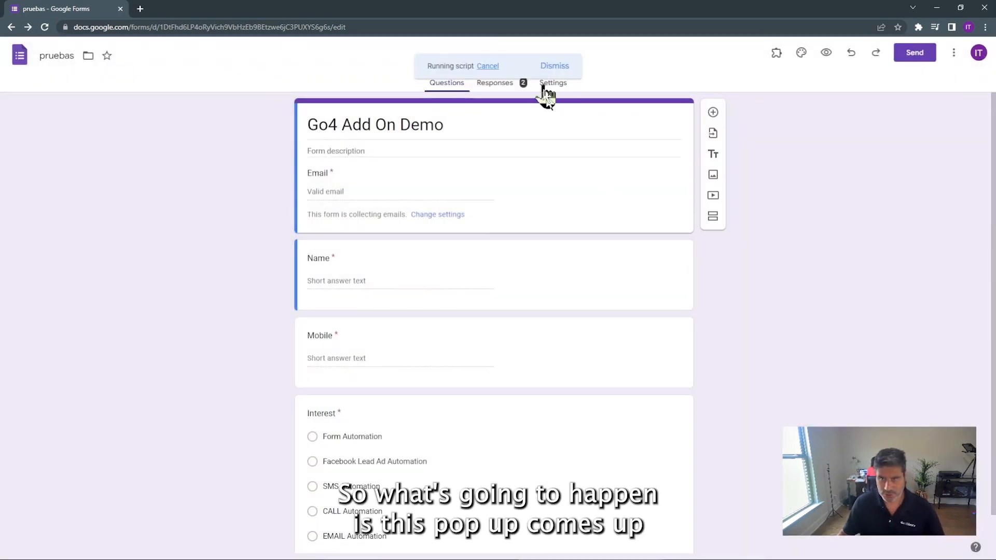
pyautogui.click(553, 66)
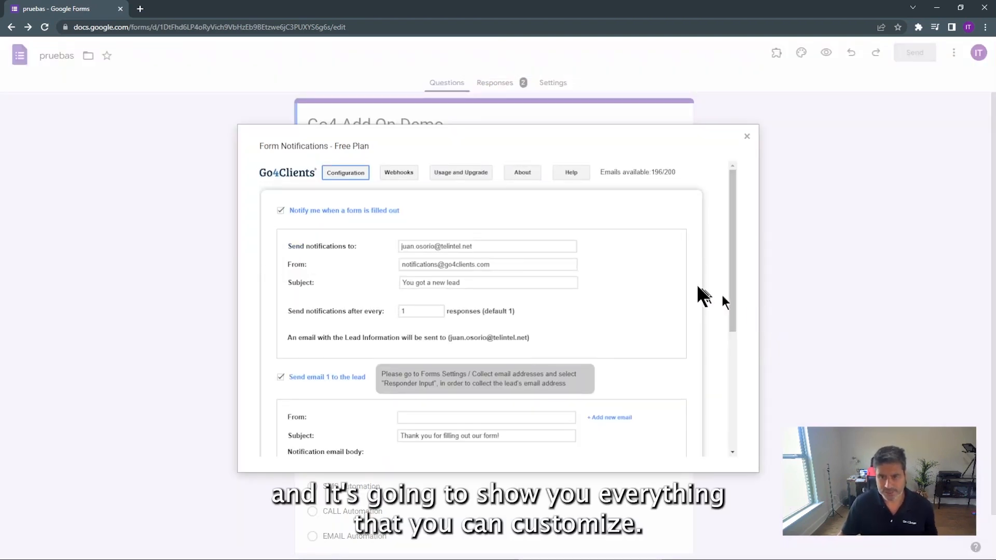
pyautogui.scroll(-1, 667, 260)
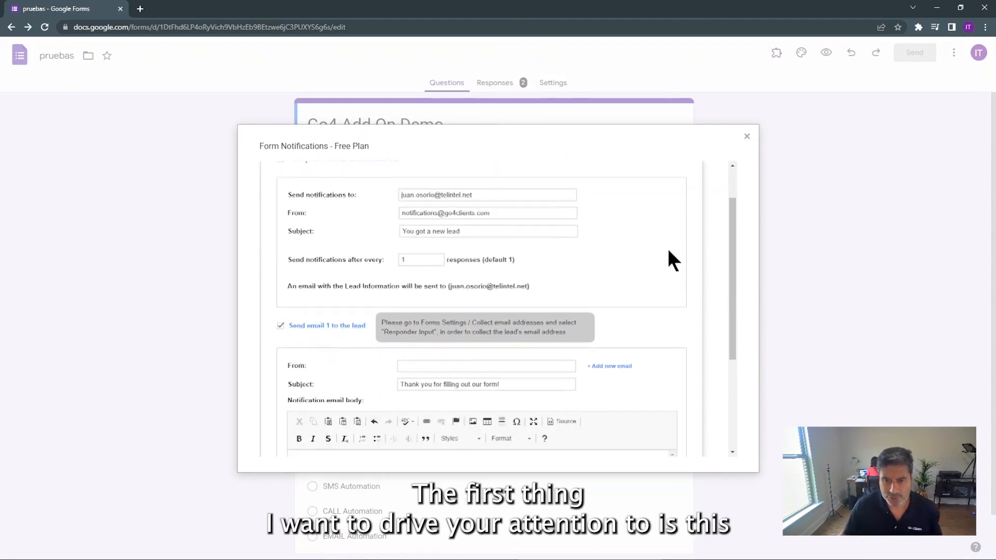
pyautogui.scroll(1, 667, 246)
pyautogui.scroll(-2, 667, 244)
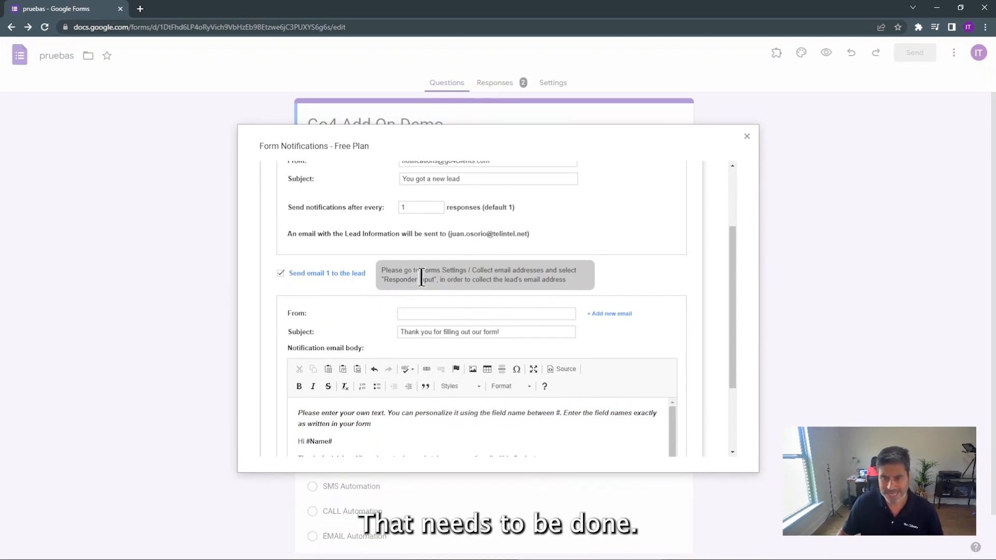
pyautogui.click(747, 136)
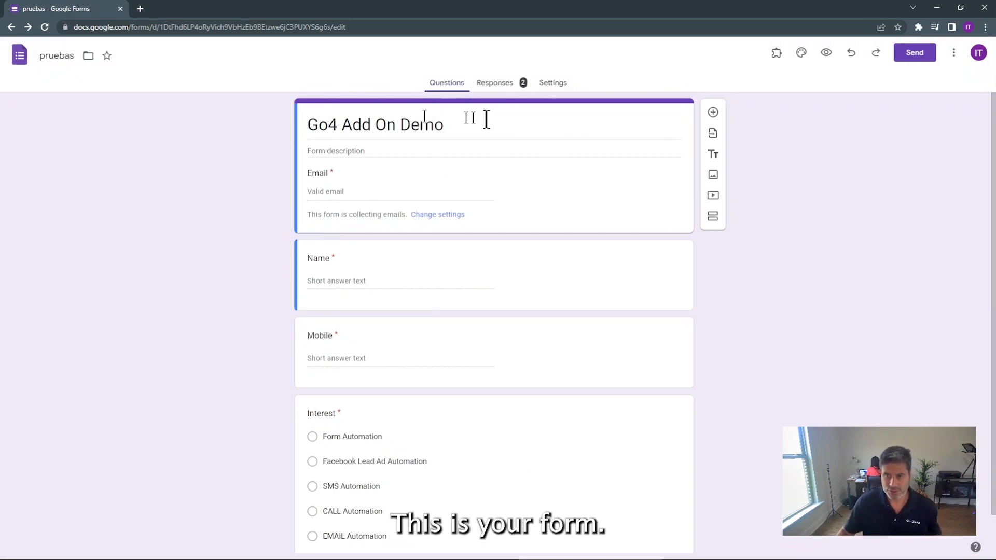
# Under Settings > Responses, set Collect email addresses to Responder input, then return to Questions
pyautogui.click(551, 87)
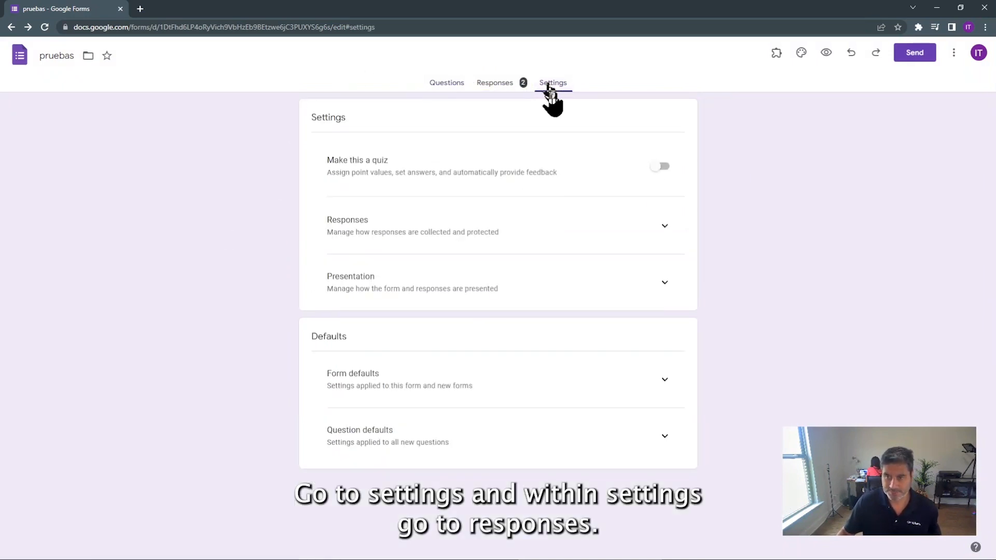
pyautogui.moveTo(355, 218); pyautogui.dragTo(326, 219)
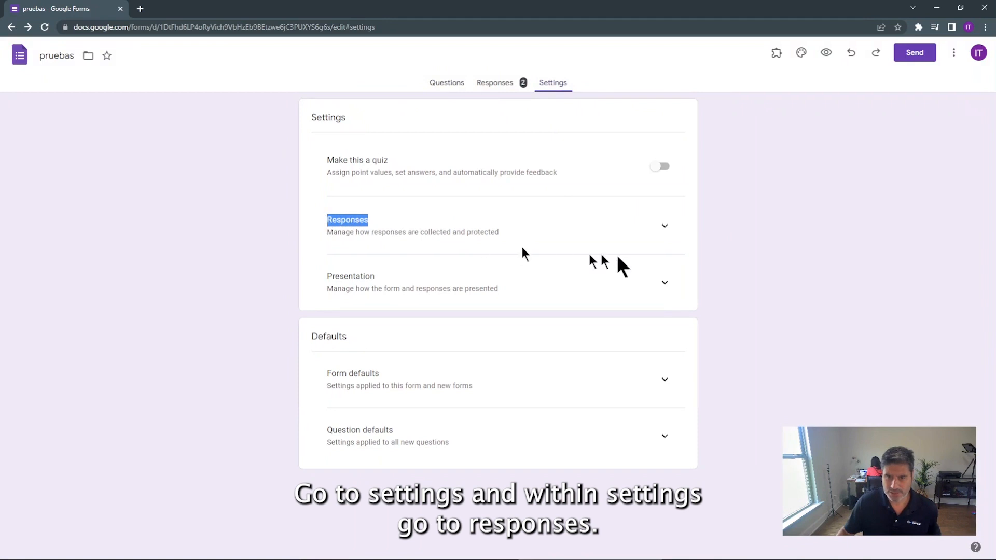
pyautogui.click(665, 229)
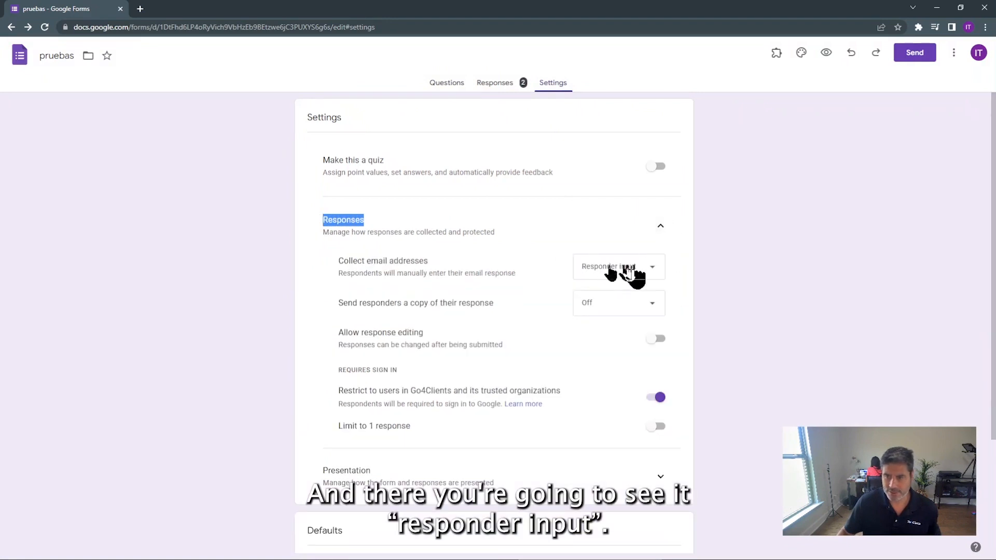
pyautogui.click(654, 269)
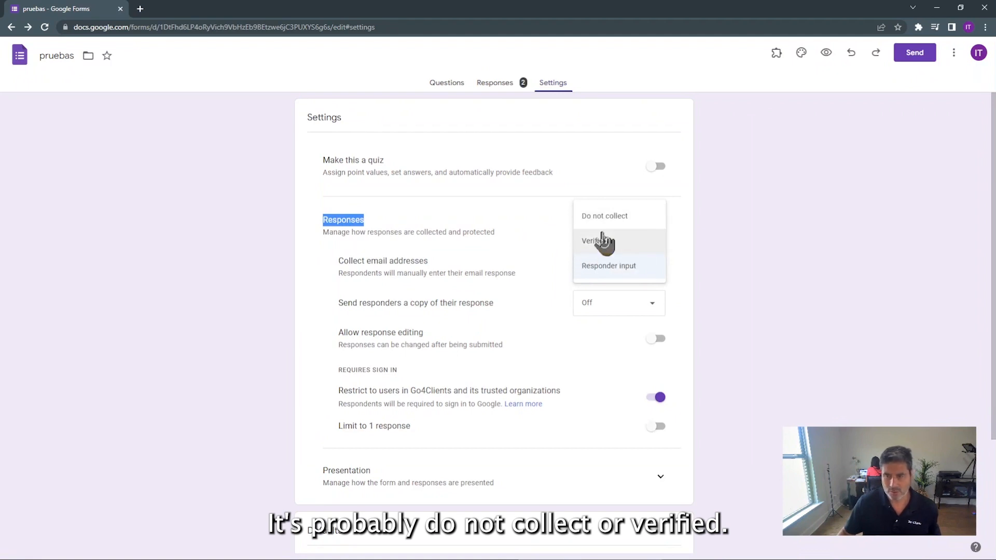
pyautogui.click(628, 267)
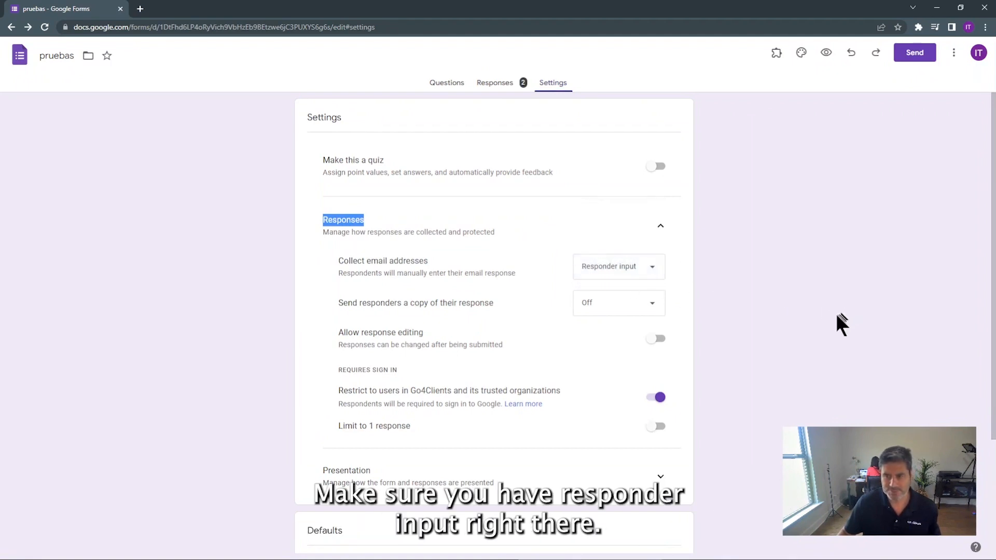
pyautogui.click(445, 84)
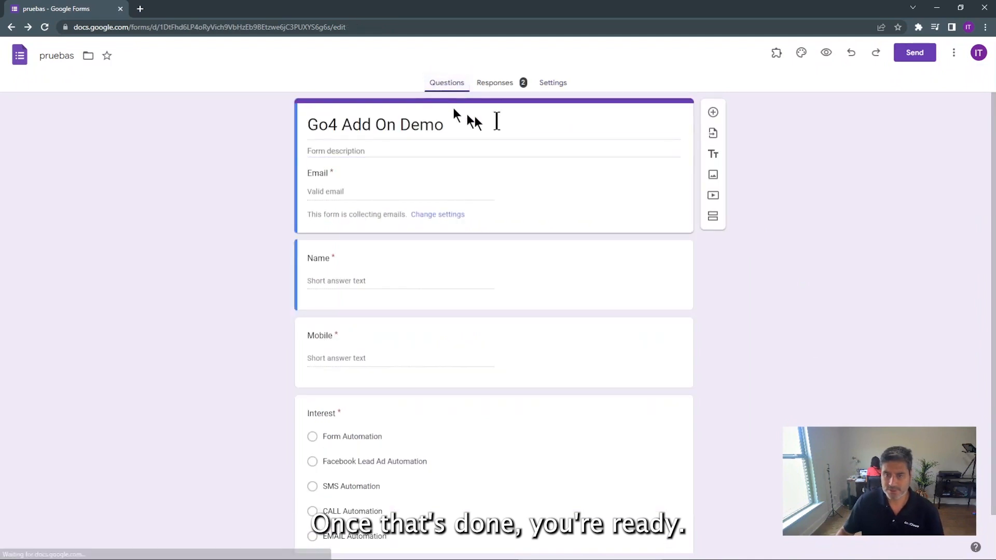
# Open Go4Clients Form Notifications > Configure Notifications for the form
pyautogui.click(777, 53)
pyautogui.click(789, 110)
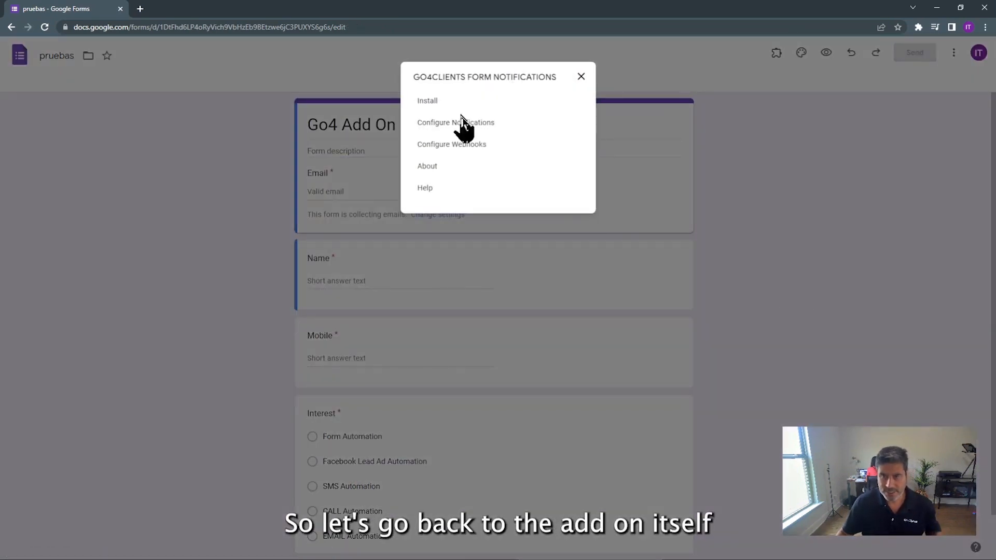
pyautogui.click(461, 122)
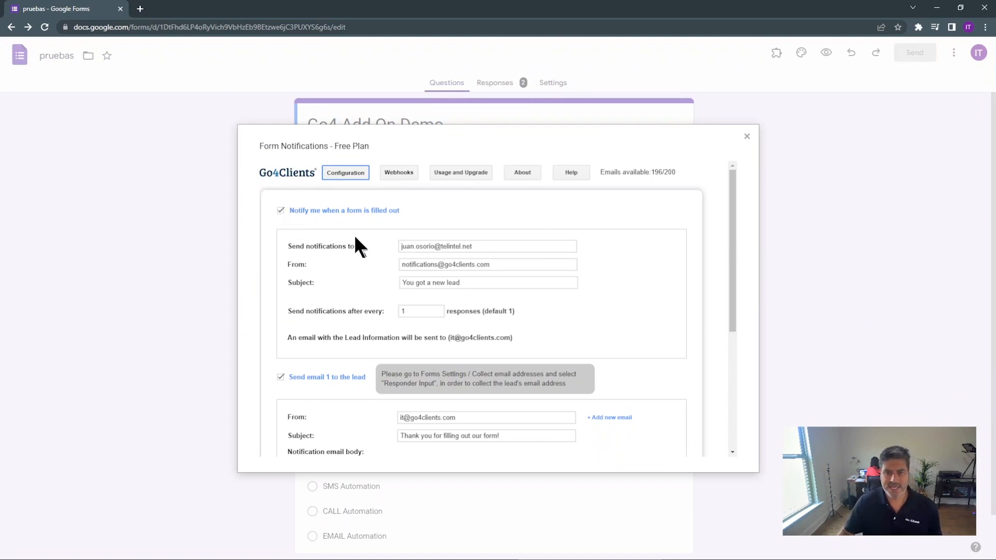
pyautogui.scroll(-2, 356, 240)
pyautogui.scroll(2, 325, 213)
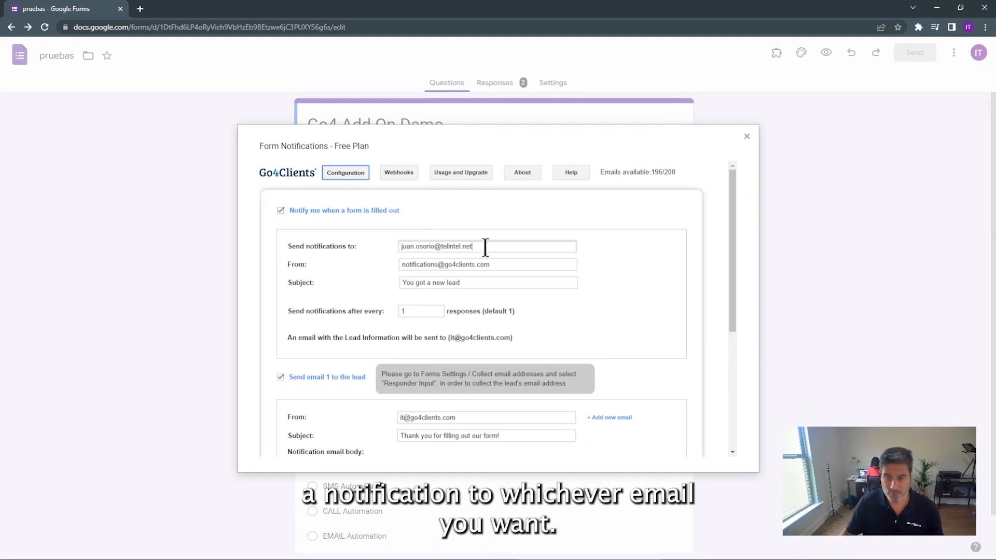
# Review the Send to, From and Subject fields, then select the response-count field for editing
pyautogui.moveTo(494, 247); pyautogui.dragTo(385, 245)
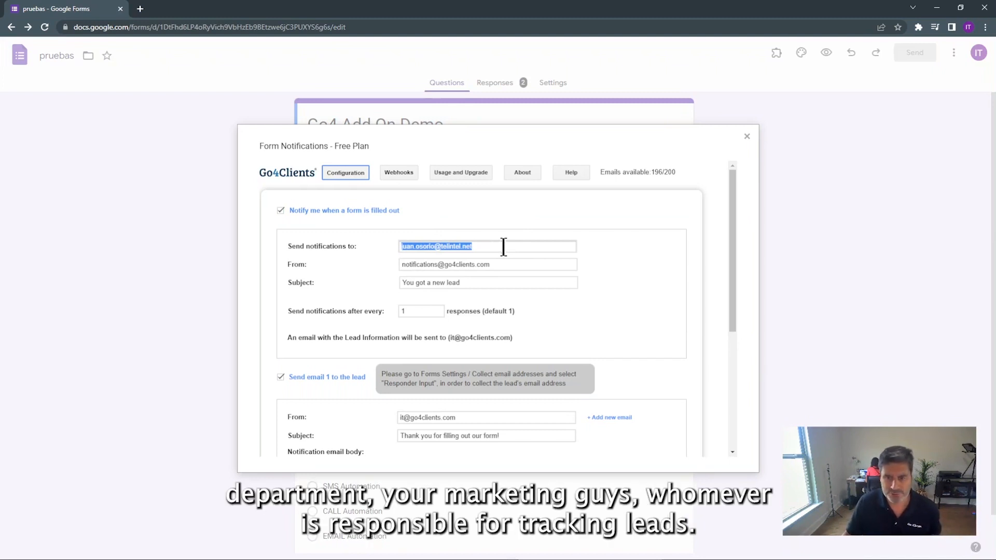
pyautogui.scroll(-1, 660, 253)
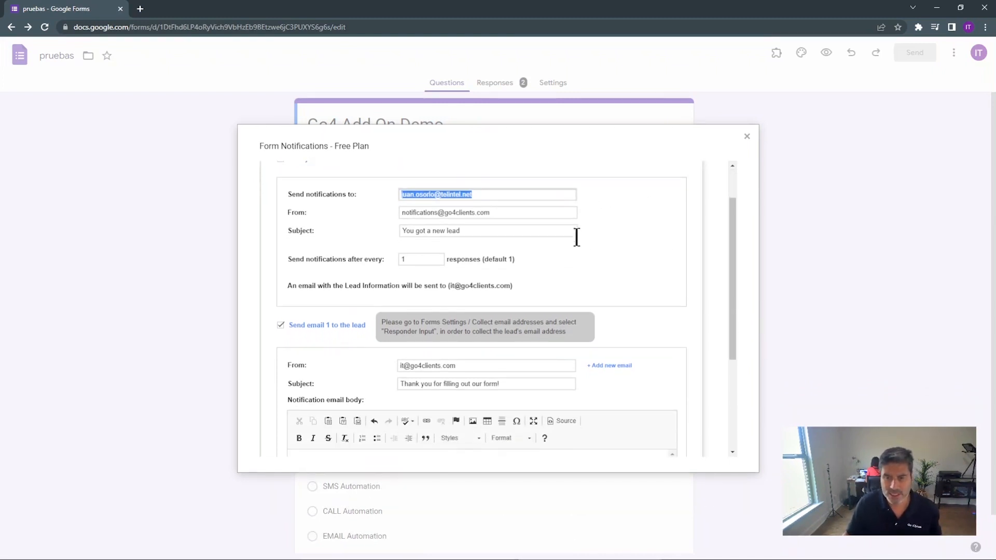
pyautogui.scroll(1, 577, 237)
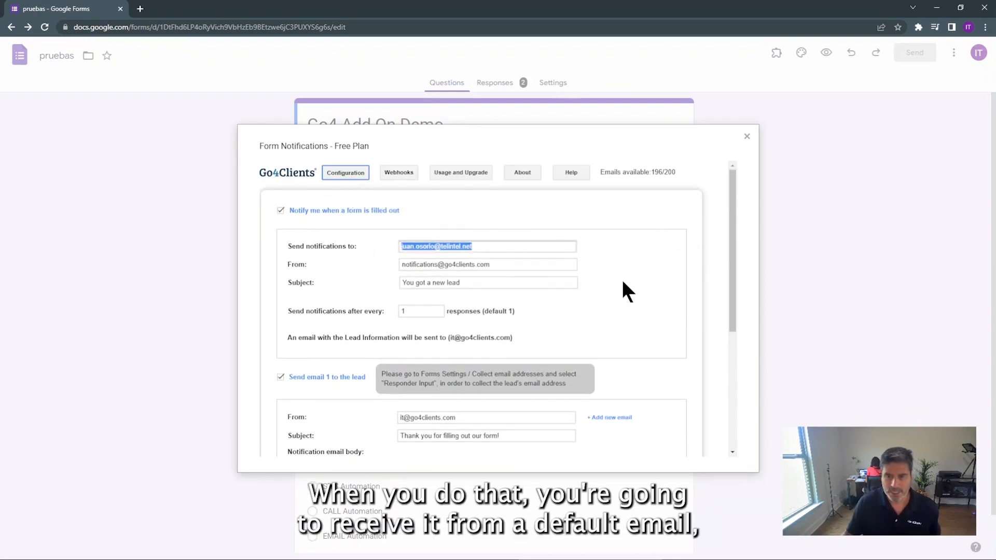
pyautogui.scroll(-1, 544, 300)
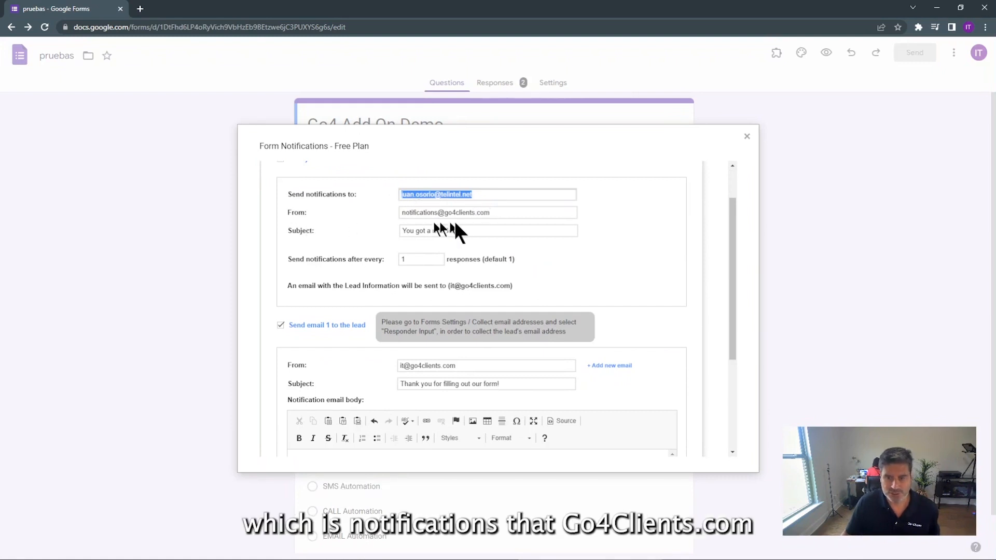
pyautogui.click(498, 216)
pyautogui.click(476, 228)
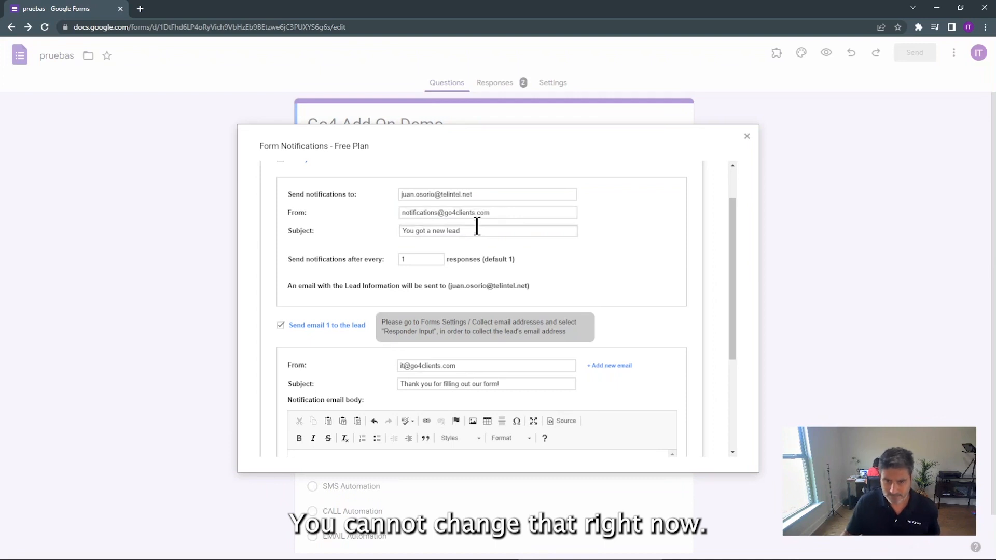
pyautogui.moveTo(470, 232); pyautogui.dragTo(390, 231)
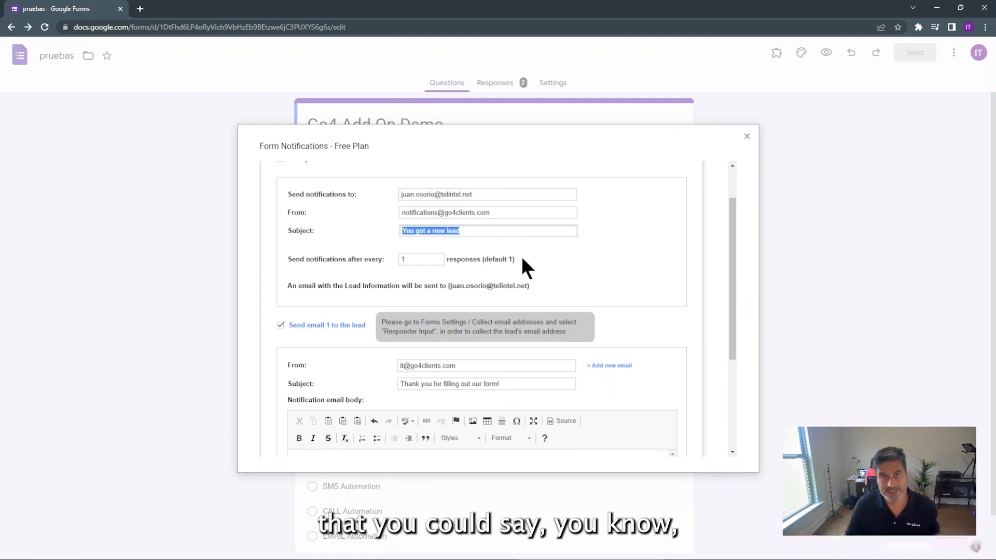
pyautogui.click(405, 260)
# Change the owner notification frequency from every 5 responses to every 1
pyautogui.press('BackSpace')
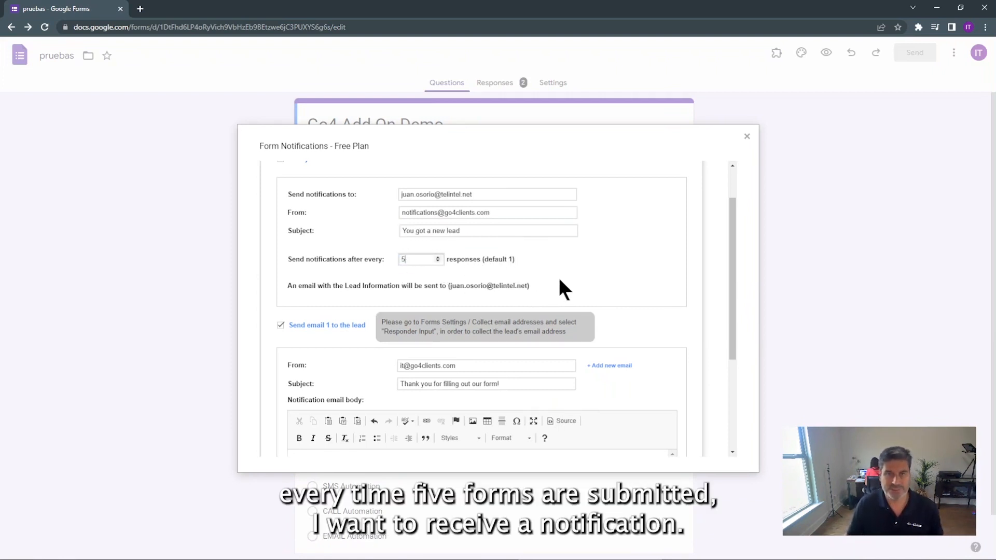
pyautogui.moveTo(414, 260); pyautogui.dragTo(398, 256)
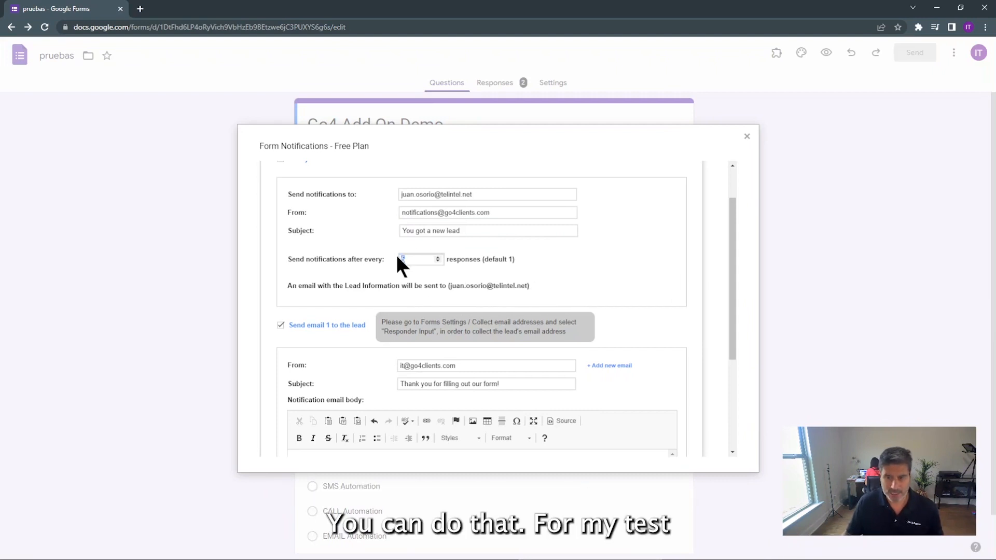
pyautogui.write('1')
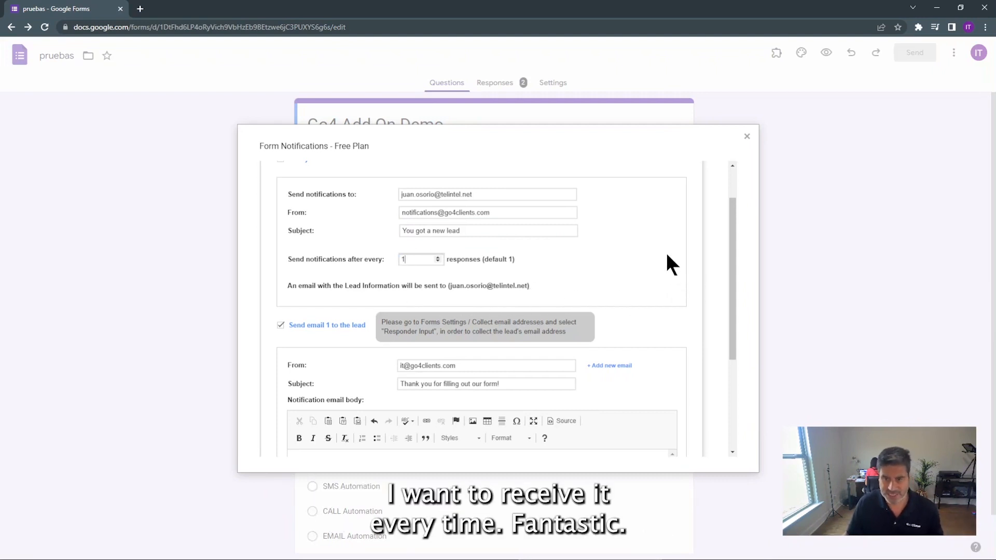
# Delete the From address of 'Send email 1 to the lead' and choose '+ Add new email'
pyautogui.scroll(-1, 667, 254)
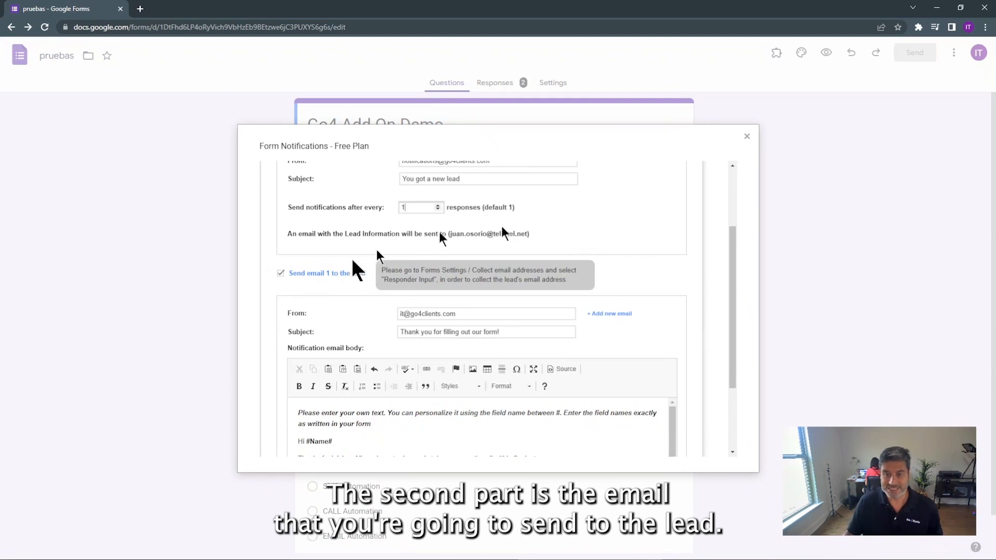
pyautogui.scroll(-1, 617, 223)
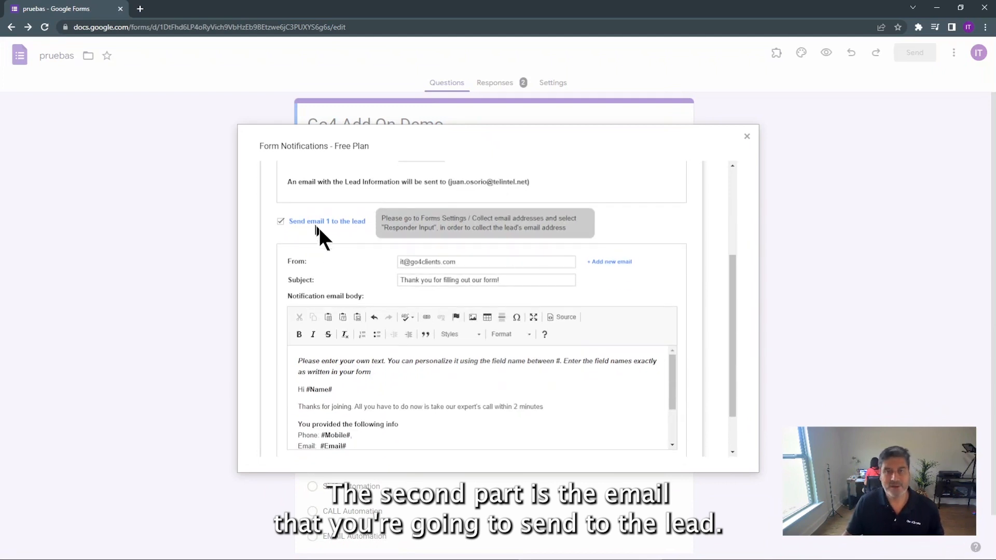
pyautogui.moveTo(337, 226); pyautogui.dragTo(333, 223)
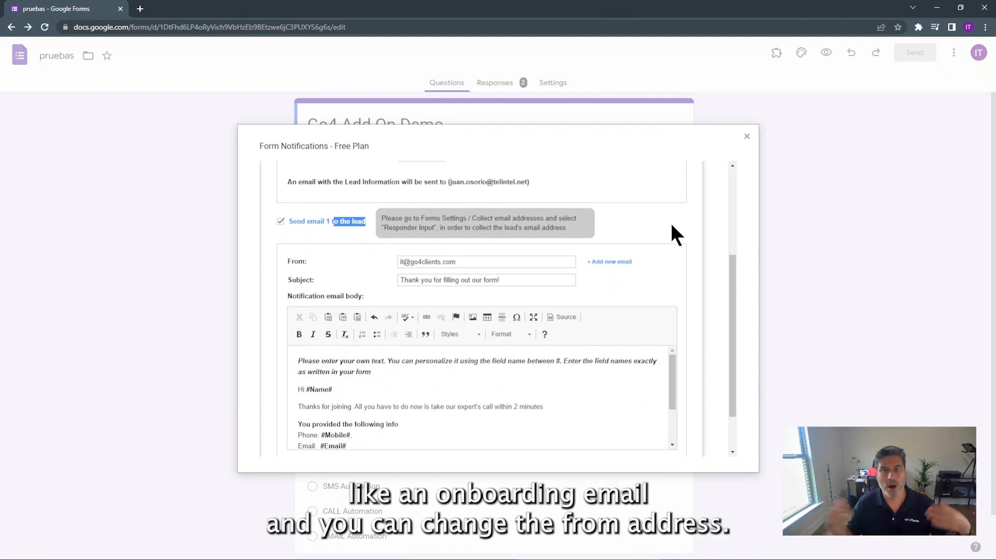
pyautogui.scroll(-1, 655, 224)
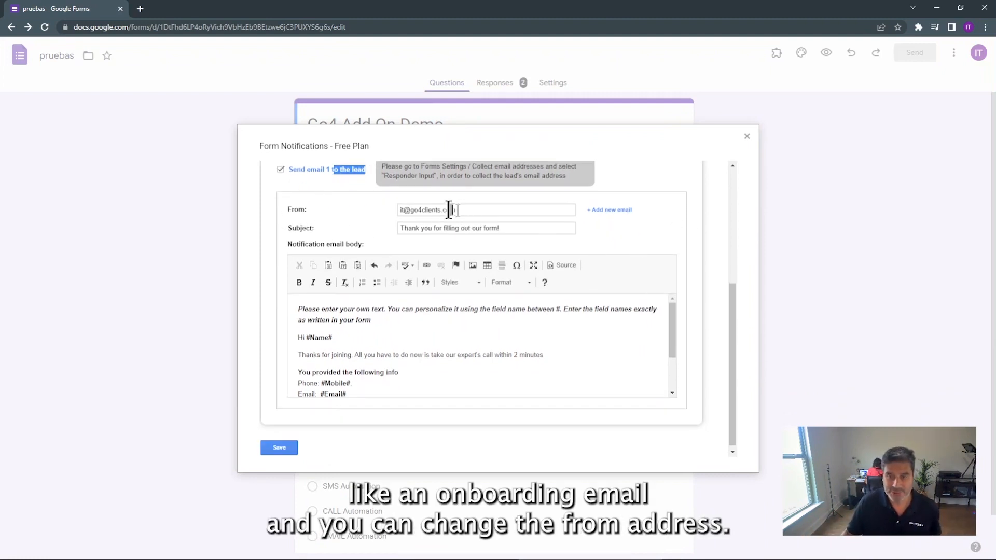
pyautogui.click(481, 211)
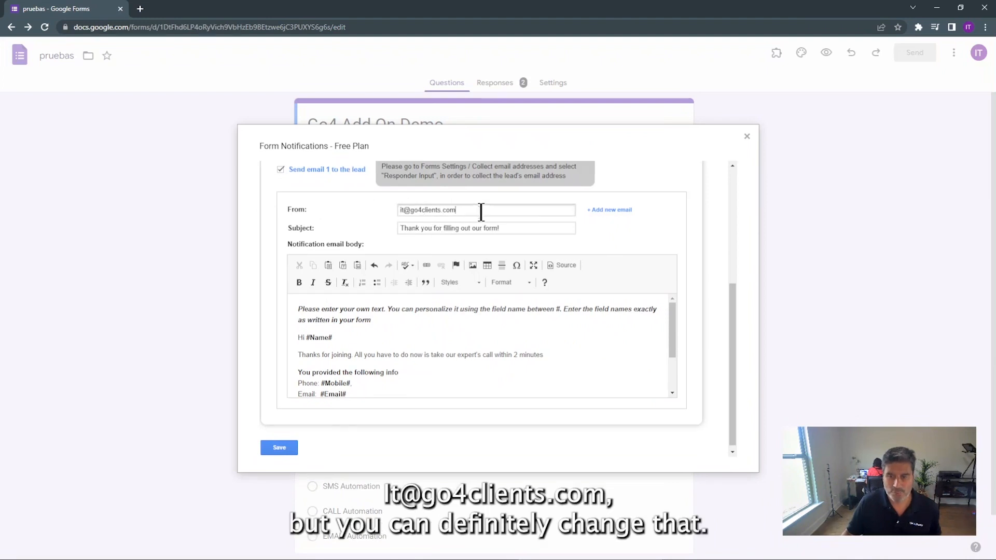
pyautogui.moveTo(481, 210); pyautogui.dragTo(418, 214)
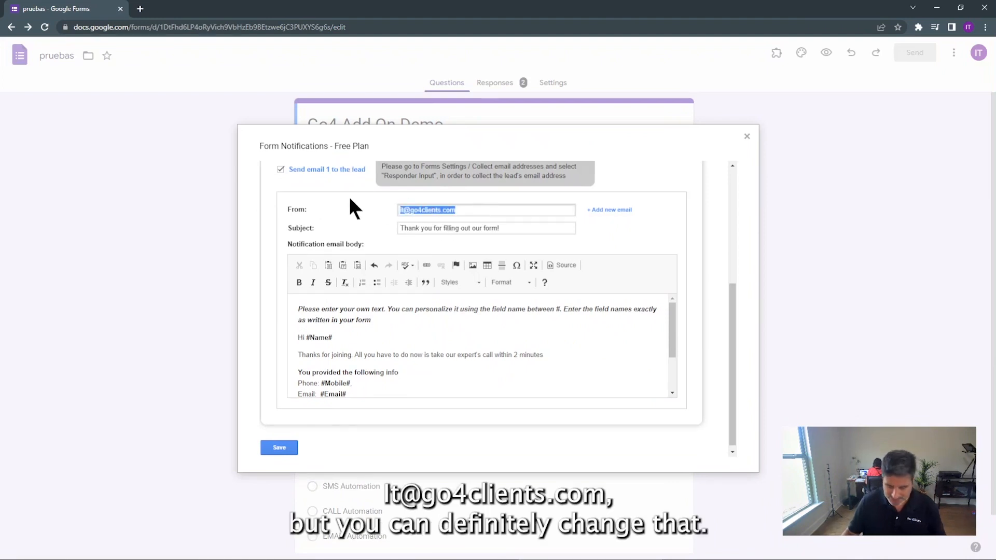
pyautogui.press('BackSpace')
pyautogui.click(610, 210)
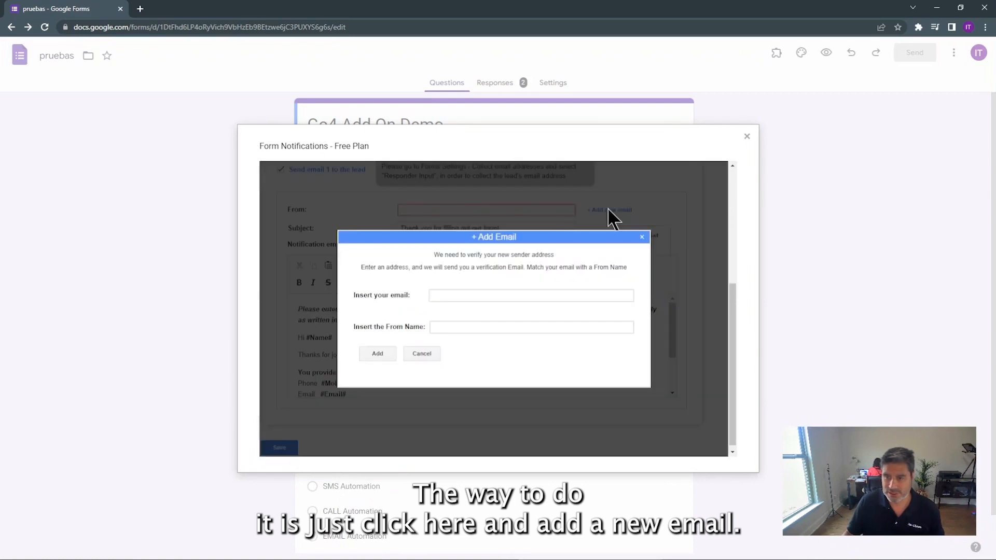
# Submit a new sender e-mail address and From name for verification, then close the Add Email dialog
pyautogui.click(449, 293)
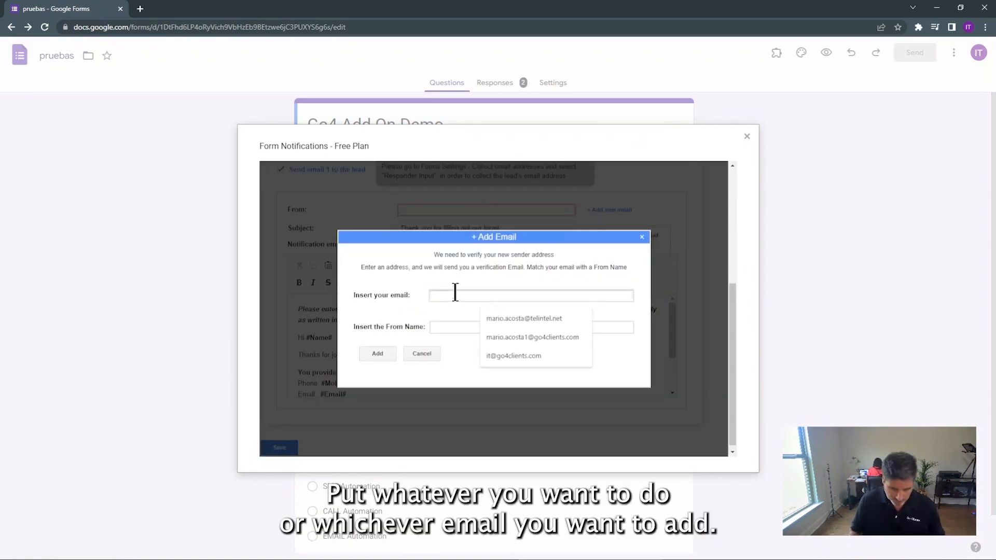
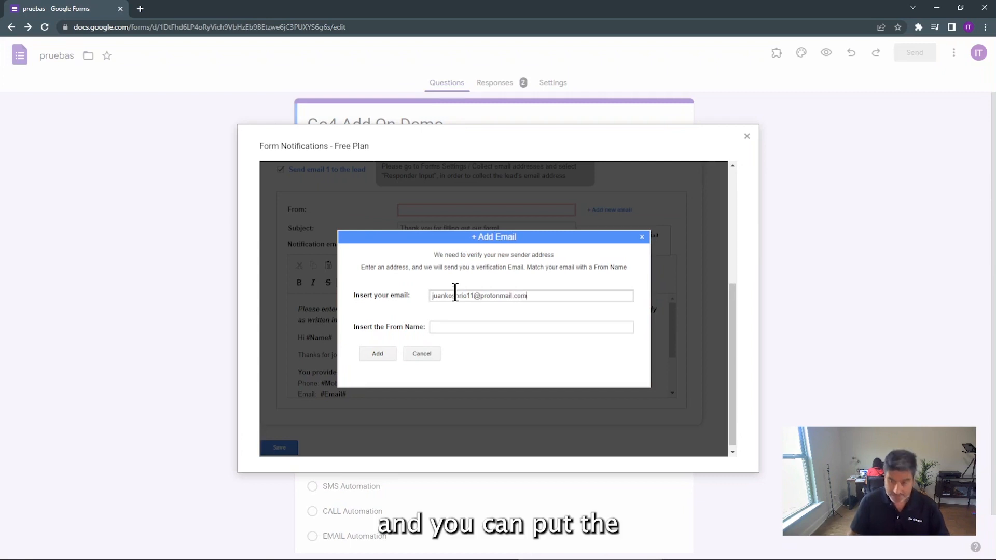
pyautogui.click(449, 328)
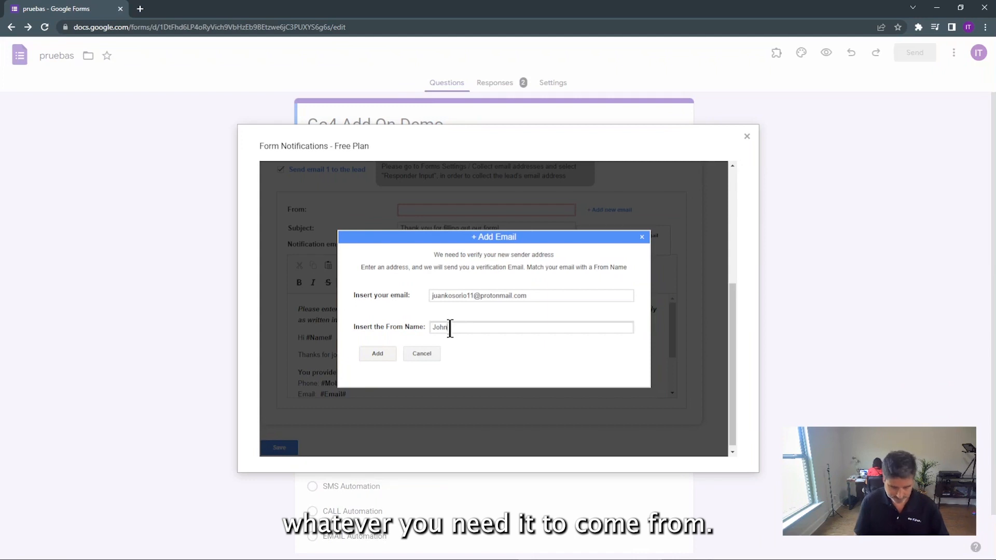
pyautogui.click(378, 353)
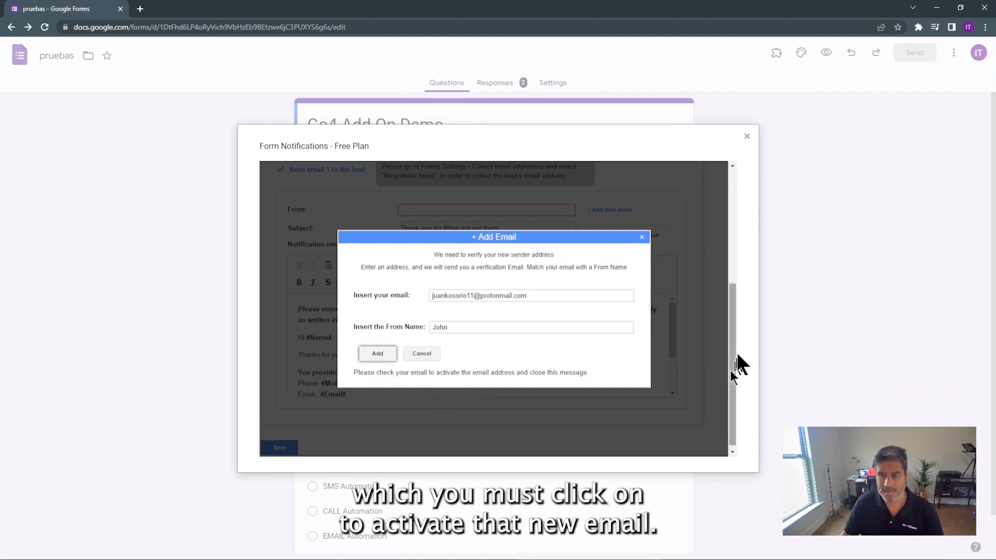
pyautogui.click(643, 238)
pyautogui.click(427, 211)
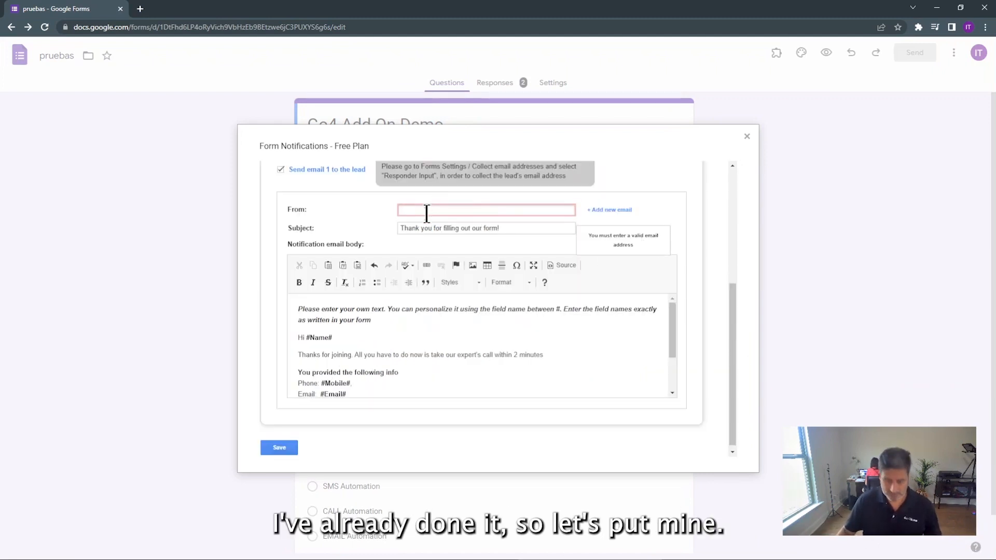
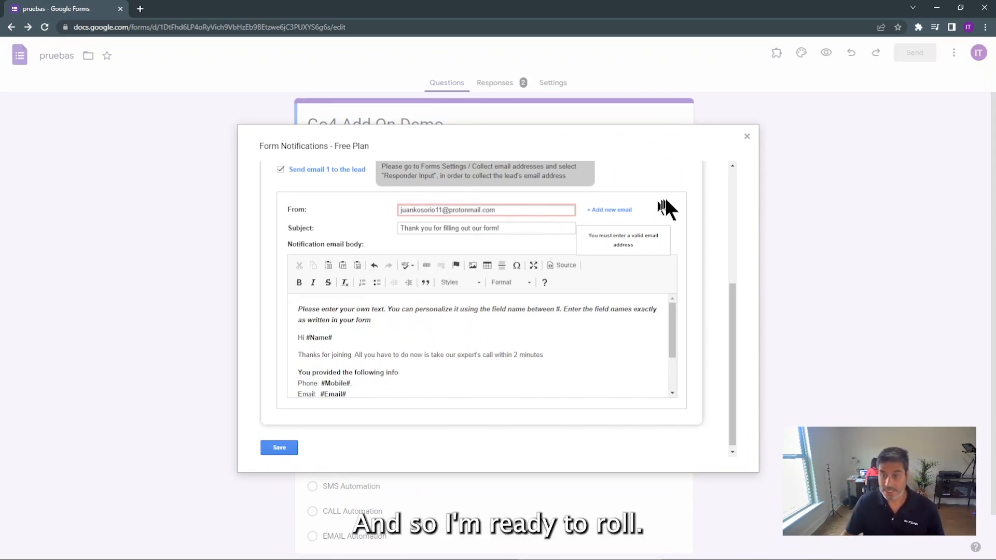
# Enter the newly added sender e-mail address as the lead email's From address
pyautogui.click(666, 197)
pyautogui.scroll(-2, 568, 298)
pyautogui.scroll(1, 491, 338)
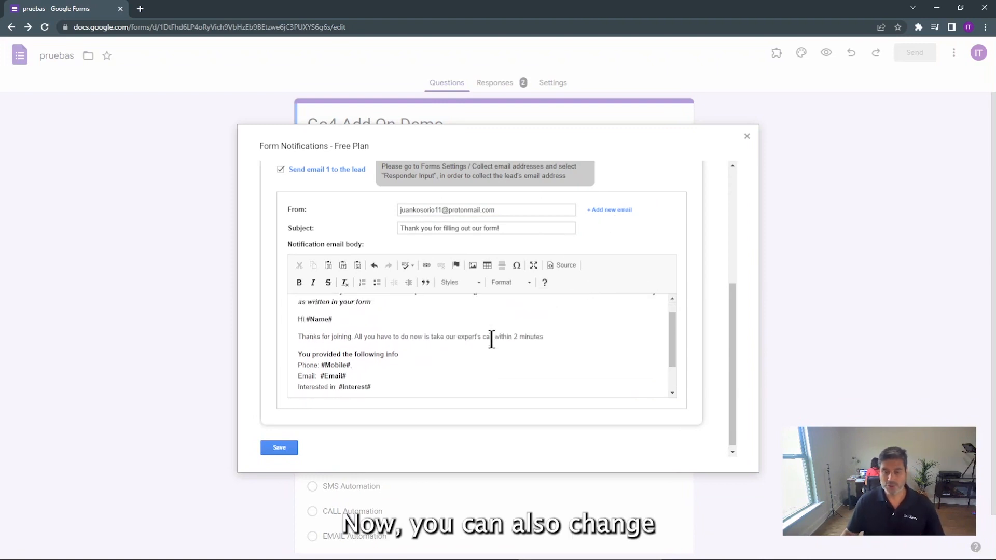
pyautogui.scroll(1, 491, 340)
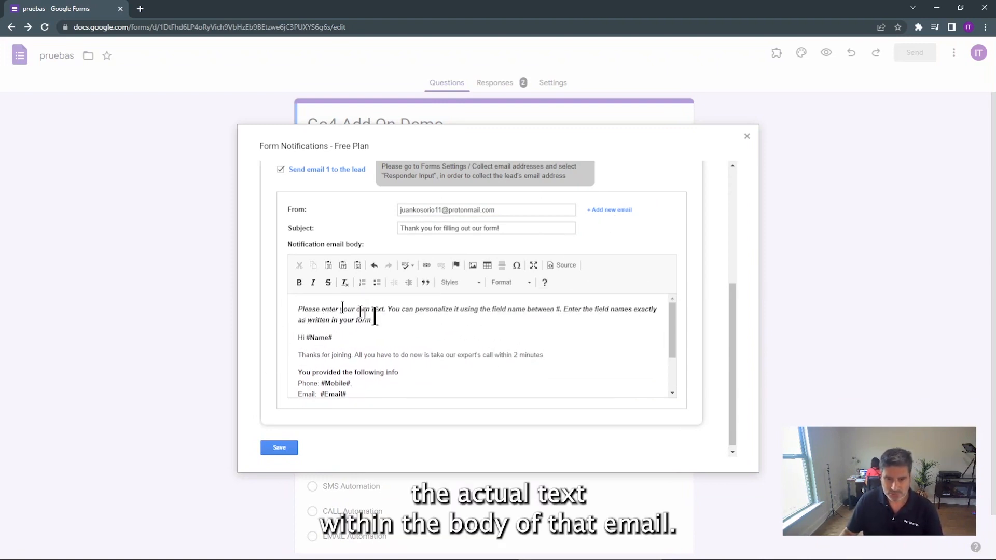
pyautogui.scroll(-2, 436, 336)
pyautogui.scroll(1, 439, 334)
pyautogui.scroll(1, 440, 332)
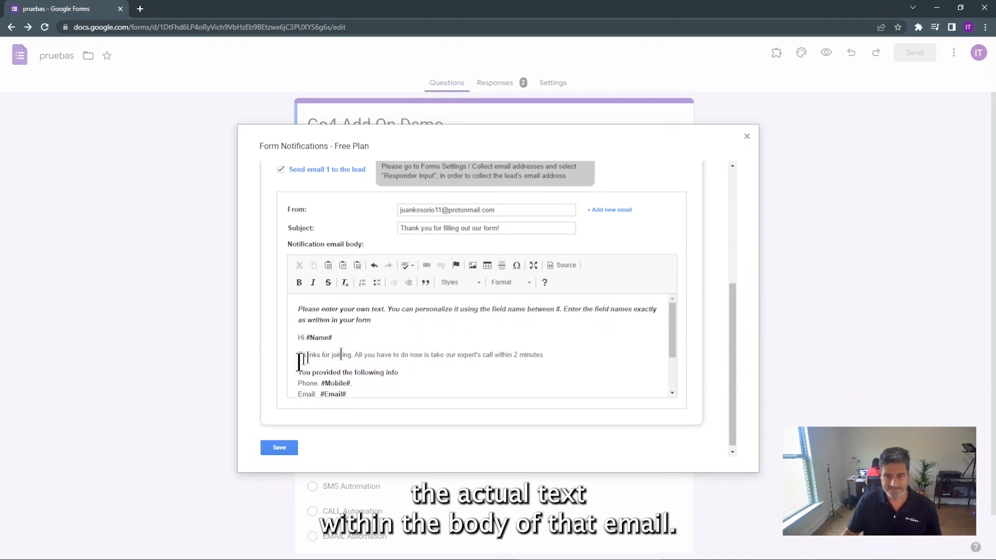
pyautogui.moveTo(387, 323); pyautogui.dragTo(294, 310)
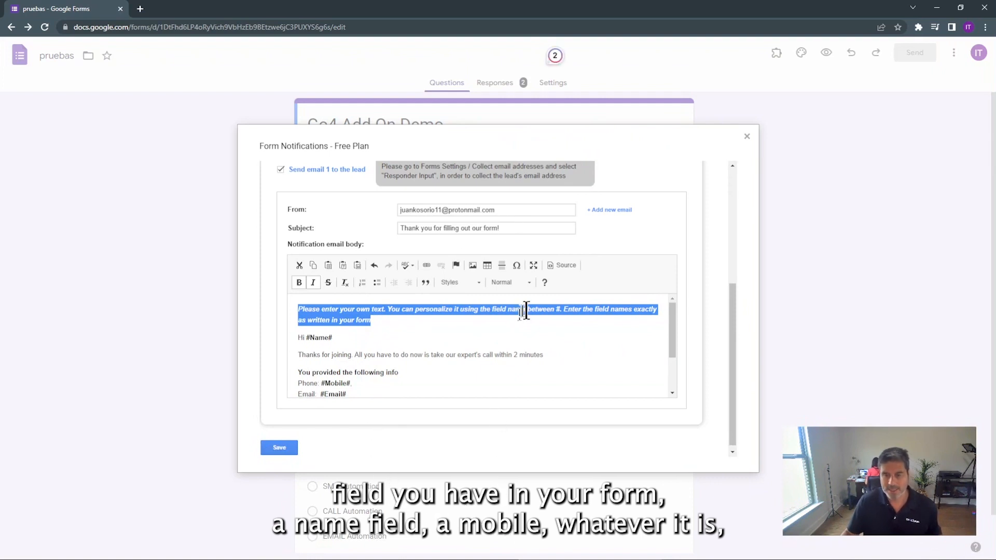
pyautogui.click(521, 336)
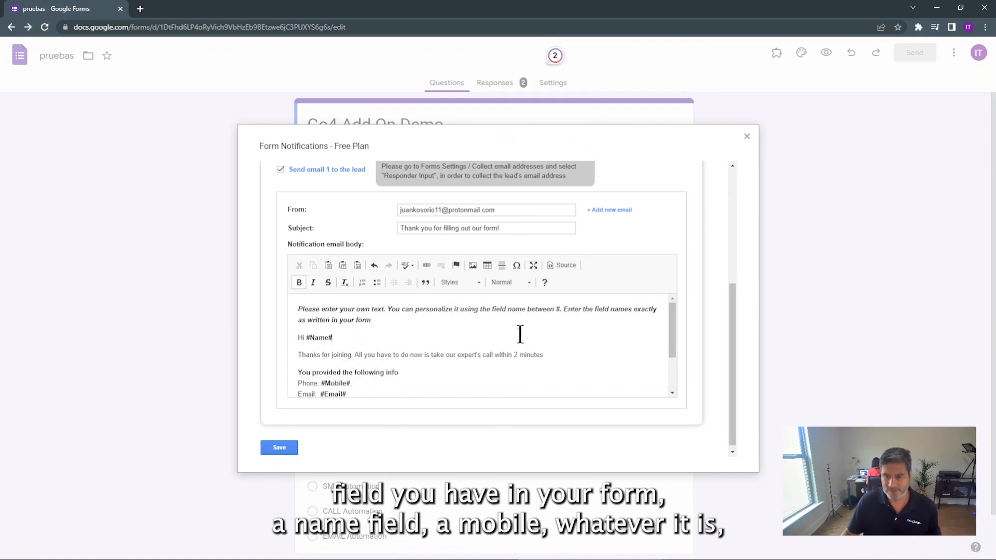
pyautogui.doubleClick(327, 337)
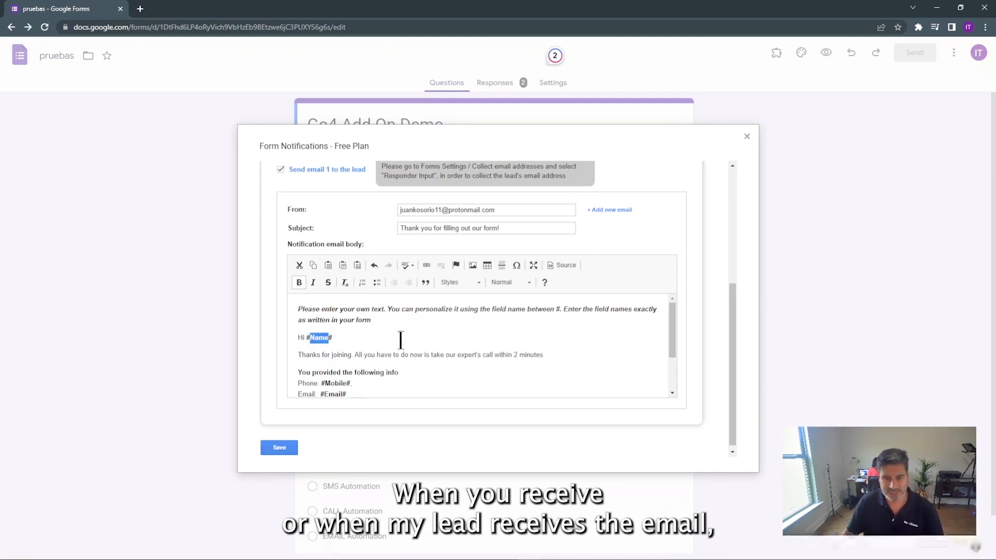
pyautogui.scroll(-3, 522, 334)
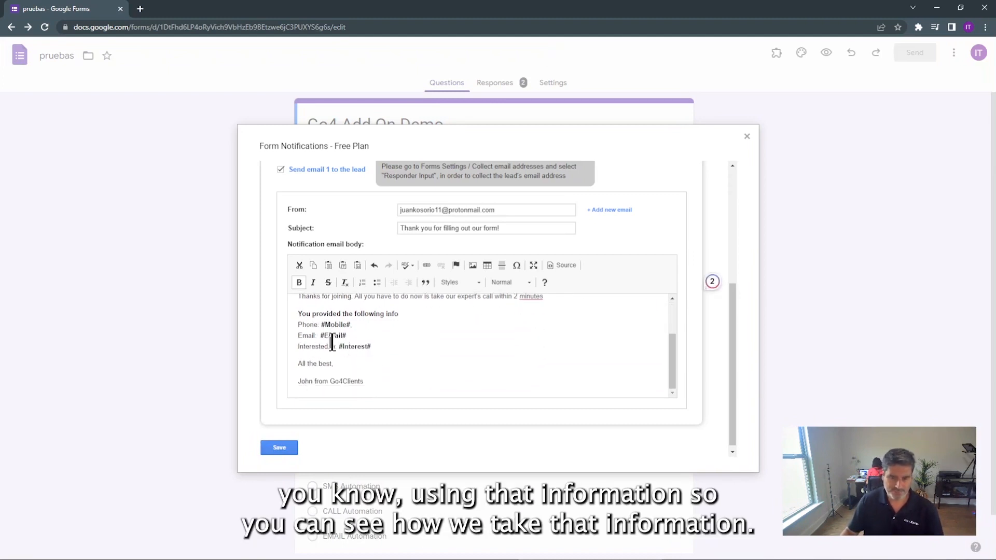
pyautogui.scroll(3, 509, 363)
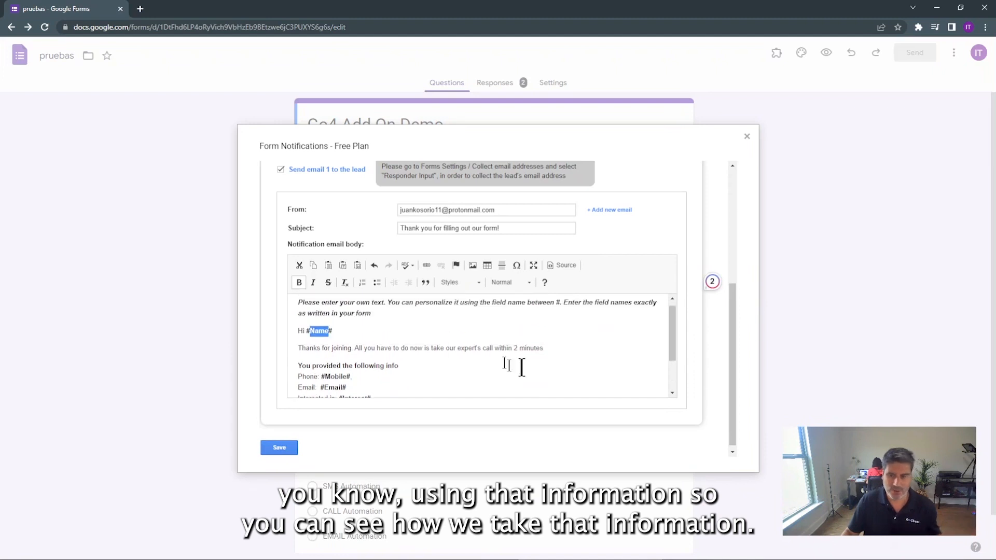
pyautogui.scroll(-3, 561, 373)
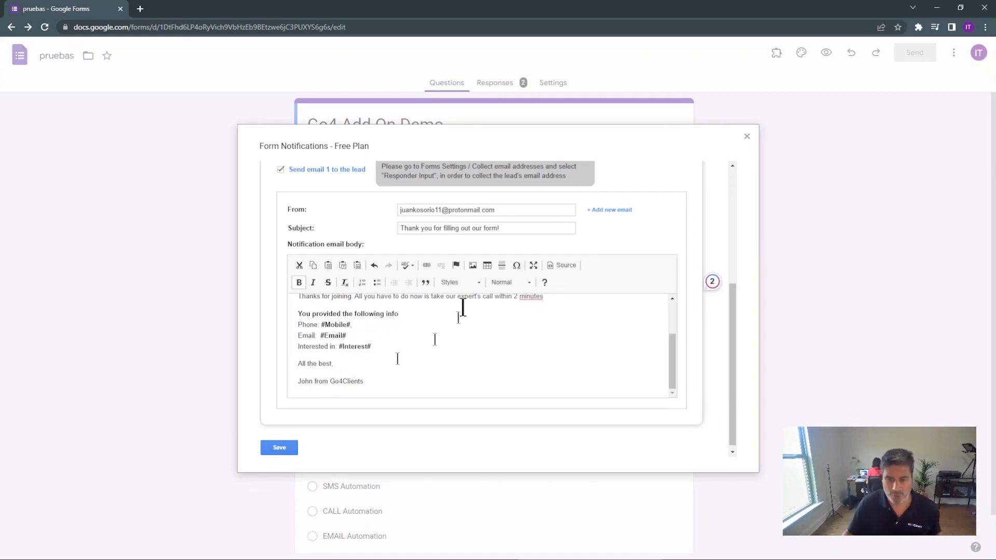
pyautogui.scroll(-1, 552, 356)
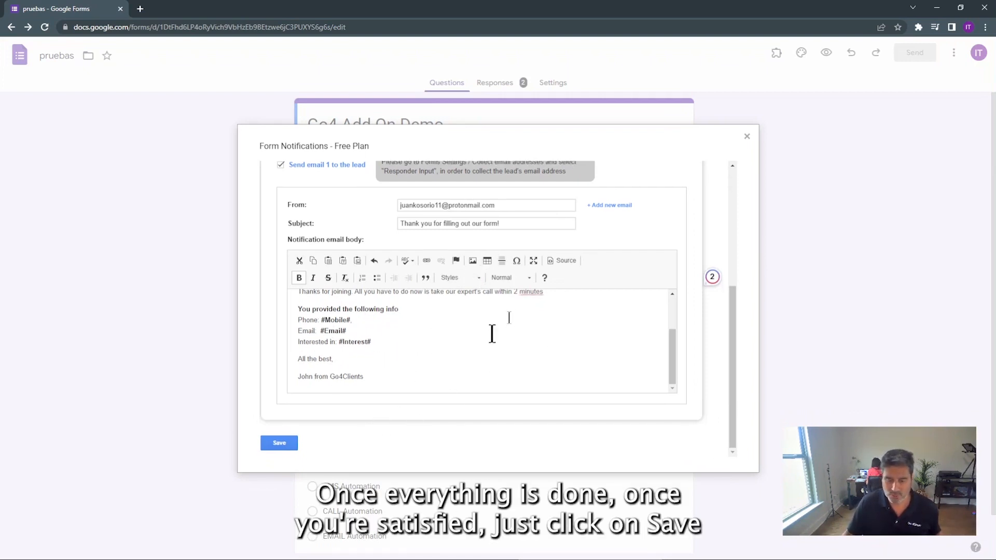
# Save the notification configuration and close the Form Notifications dialog
pyautogui.click(287, 444)
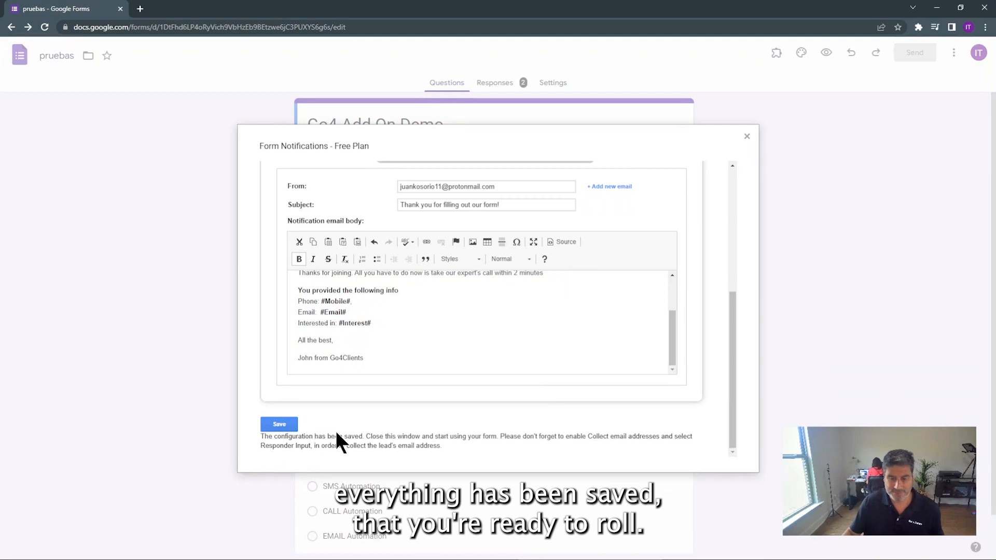
pyautogui.click(747, 136)
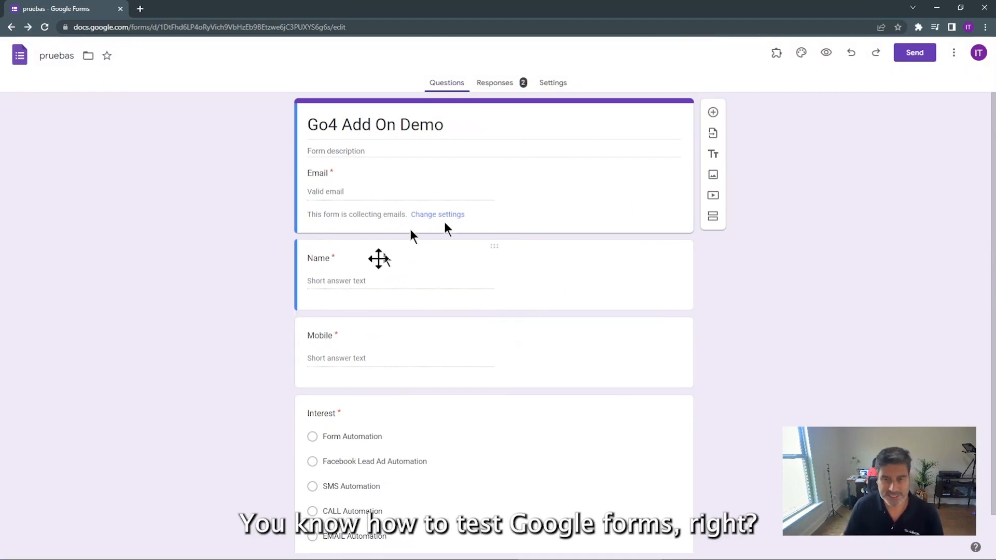
# Copy the form's share link and load it in a new browser tab
pyautogui.click(915, 53)
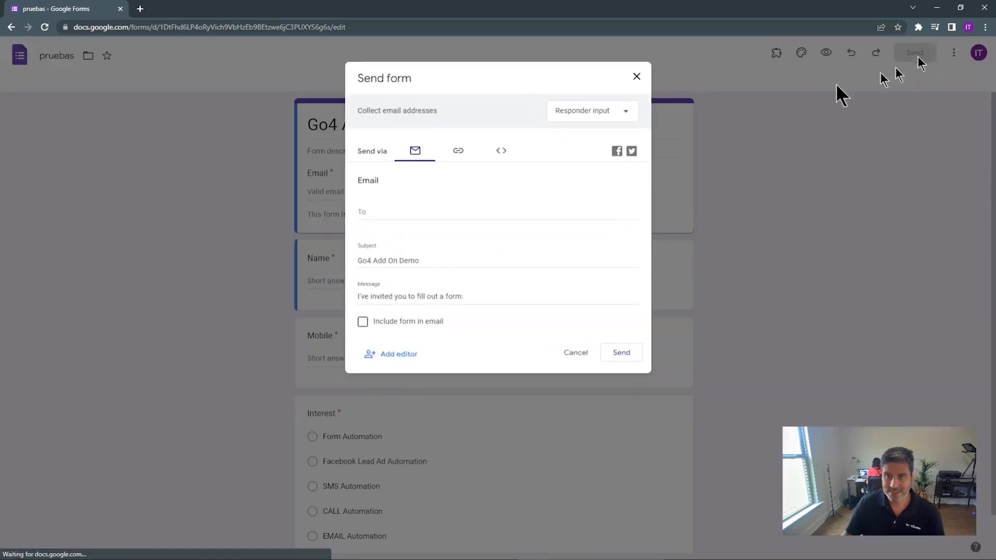
pyautogui.click(458, 153)
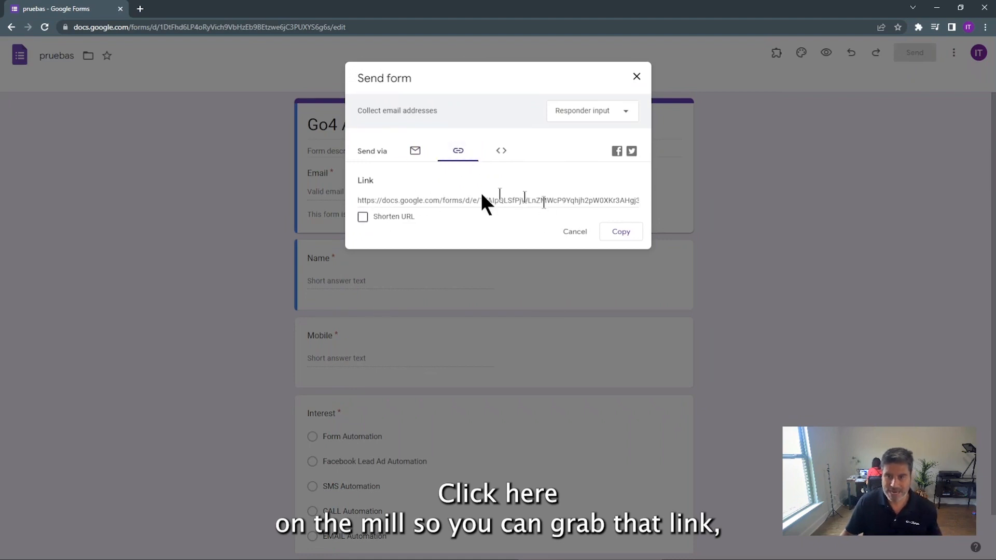
pyautogui.click(620, 232)
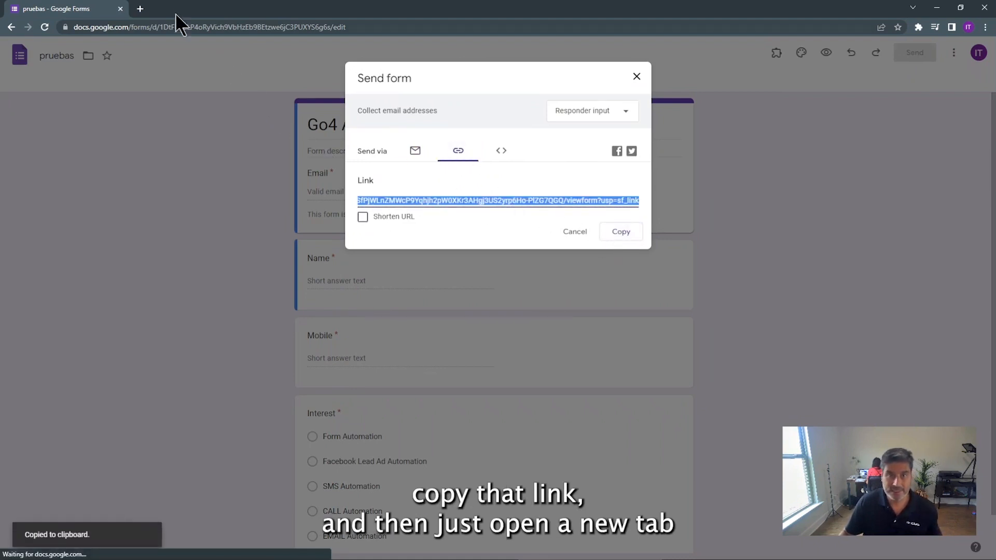
pyautogui.click(140, 9)
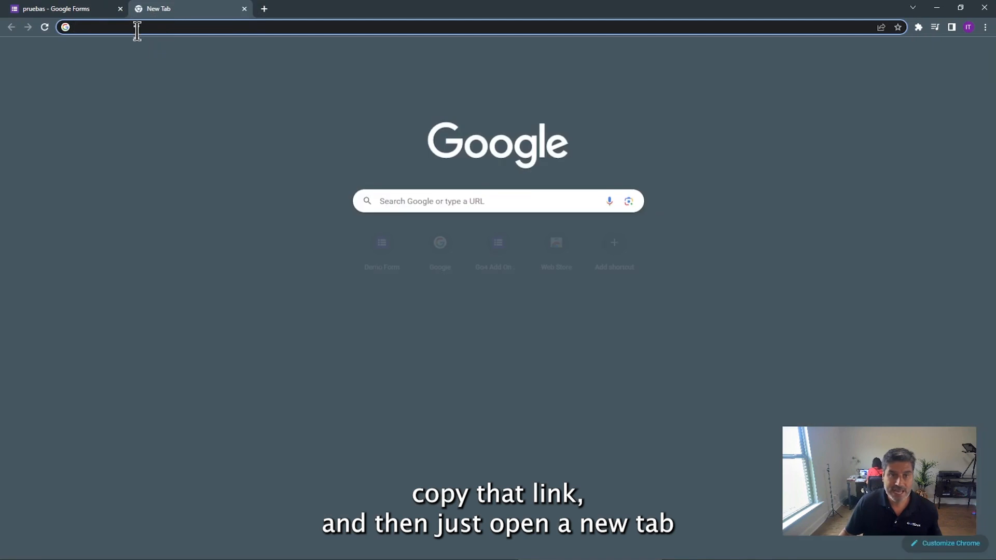
pyautogui.rightClick(137, 30)
pyautogui.click(177, 111)
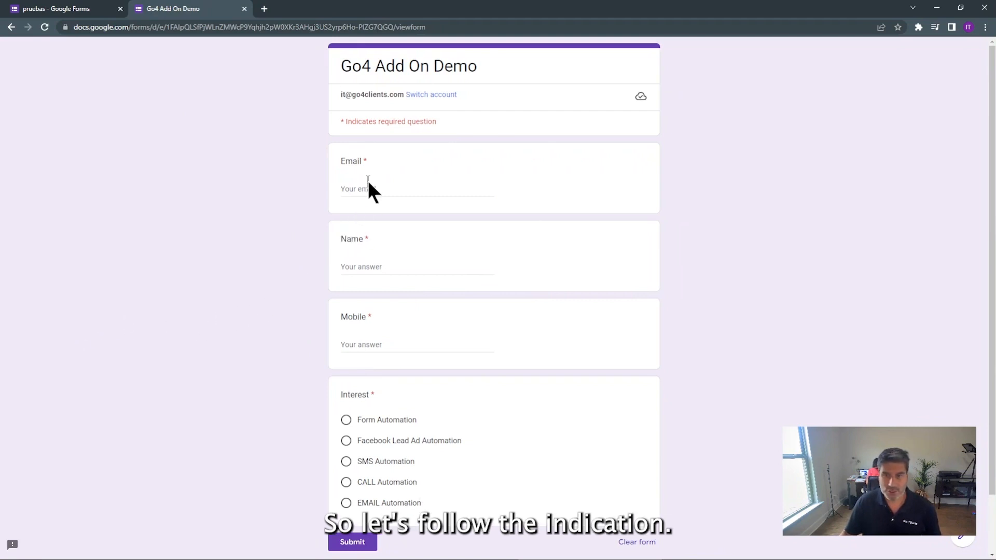
# Fill in the respondent's email, name and mobile, choose Facebook Lead Ad Automation, and submit
pyautogui.click(353, 188)
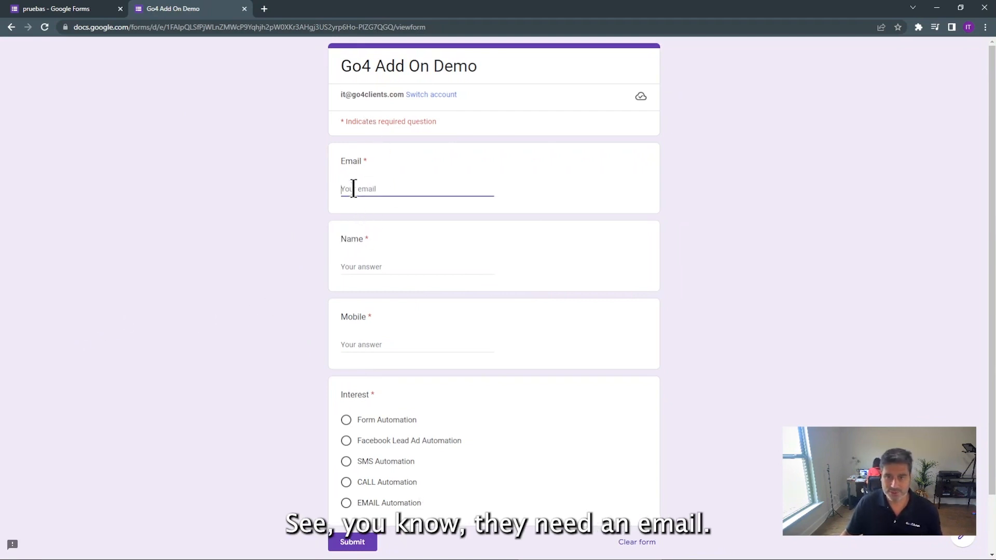
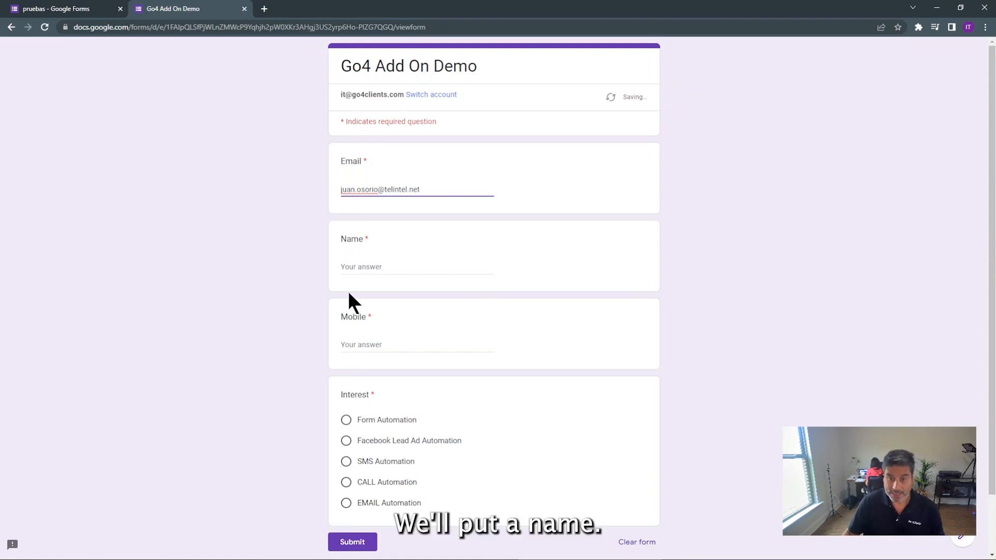
pyautogui.click(356, 266)
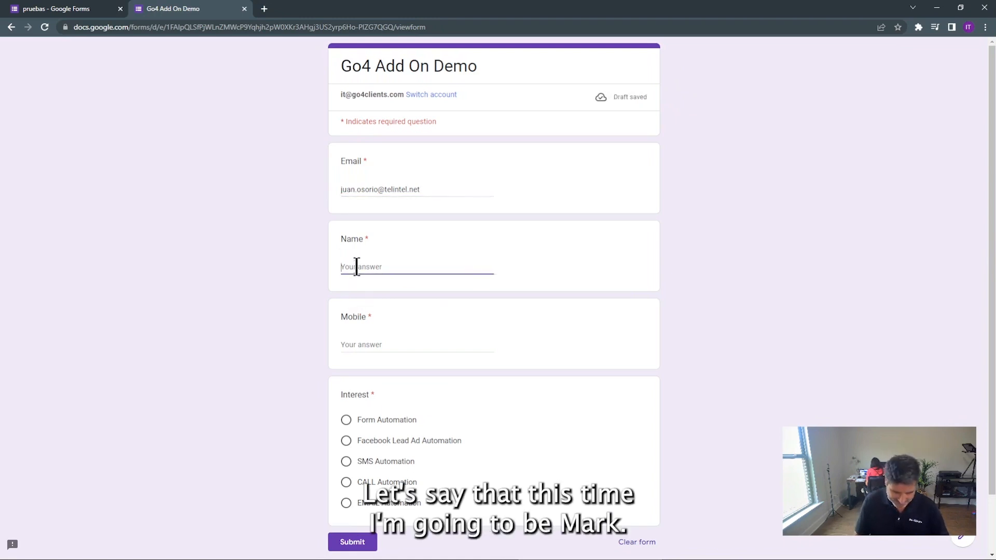
pyautogui.write('Mark')
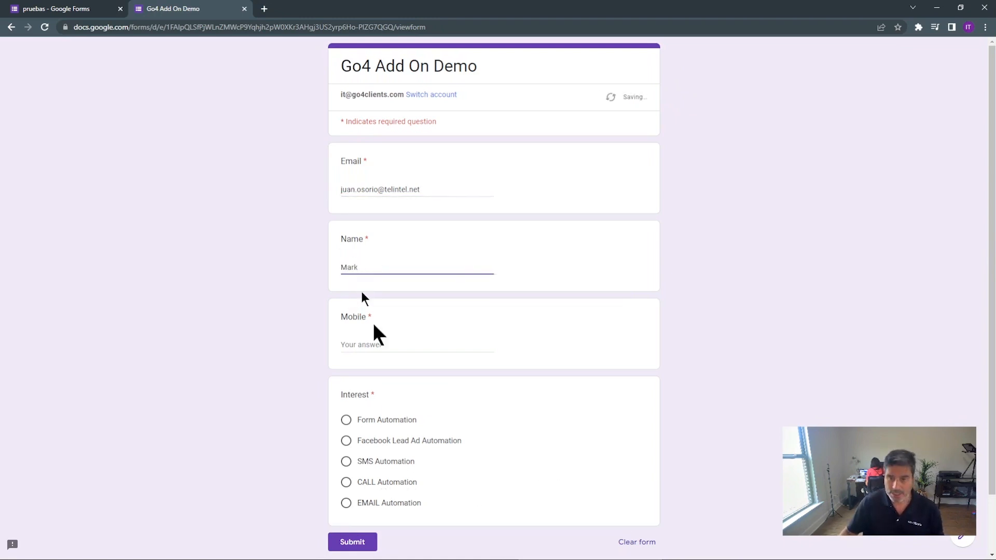
pyautogui.click(358, 345)
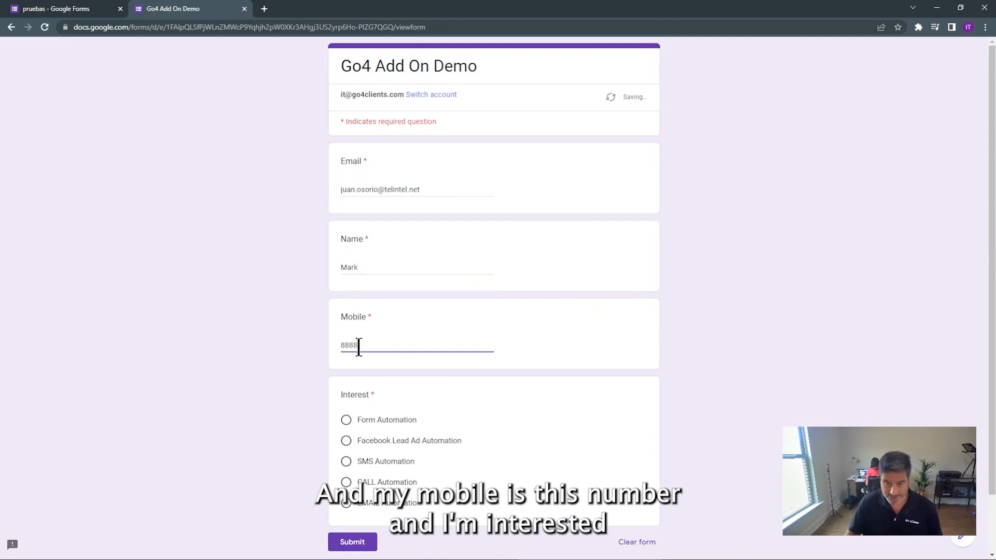
pyautogui.scroll(-1, 569, 400)
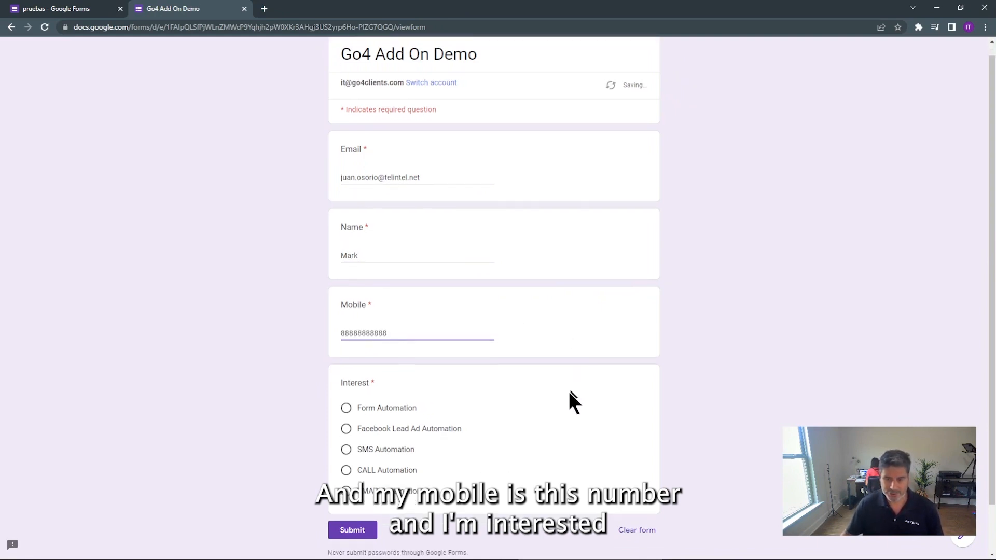
pyautogui.click(346, 389)
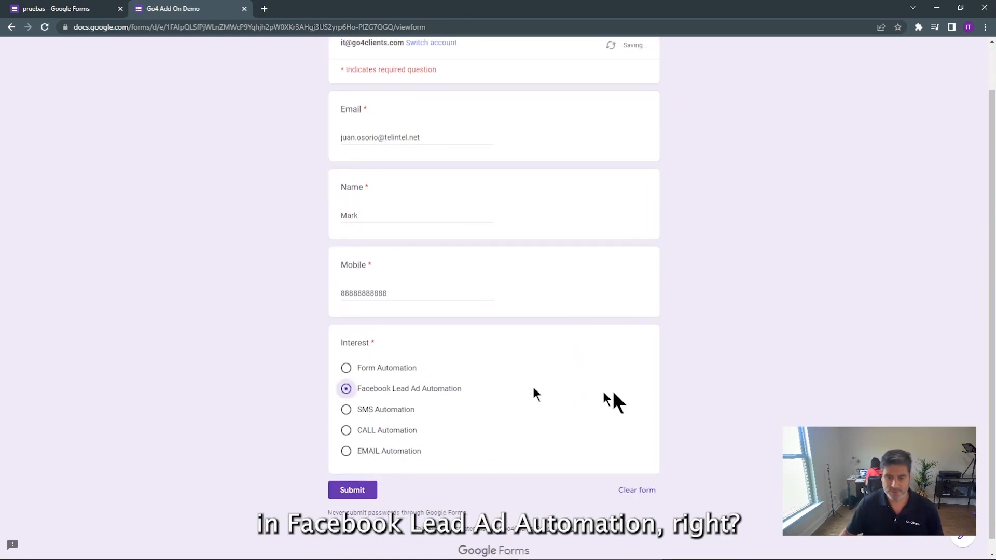
pyautogui.click(352, 493)
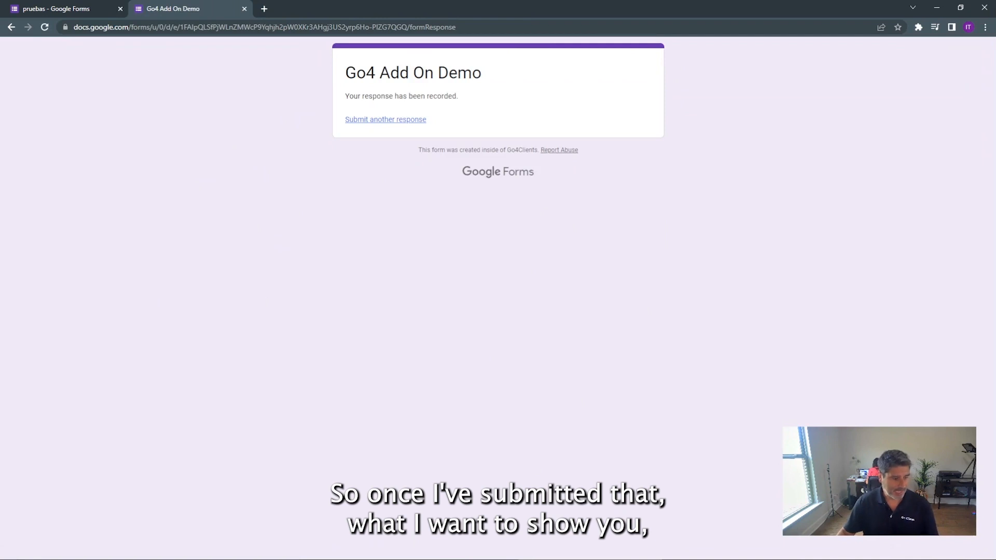
# Bring Outlook onscreen and highlight the new-lead email's name, mobile and interest details
pyautogui.moveTo(0, 129); pyautogui.dragTo(519, 53)
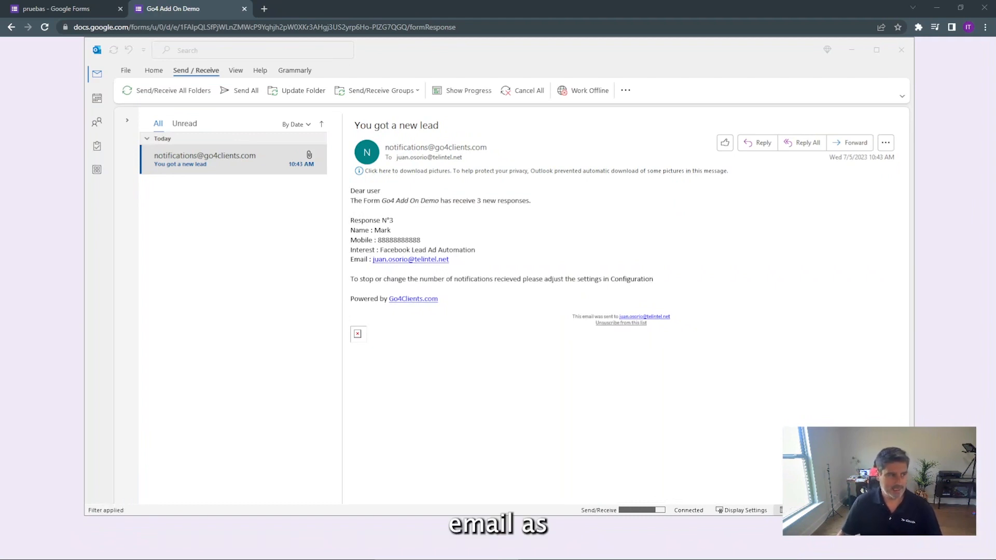
pyautogui.click(124, 89)
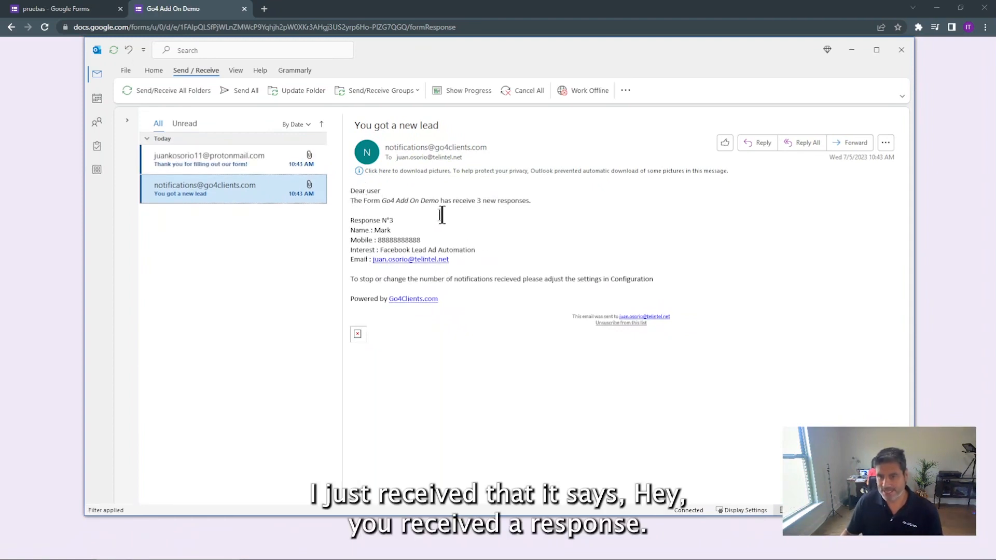
pyautogui.moveTo(409, 222); pyautogui.dragTo(351, 240)
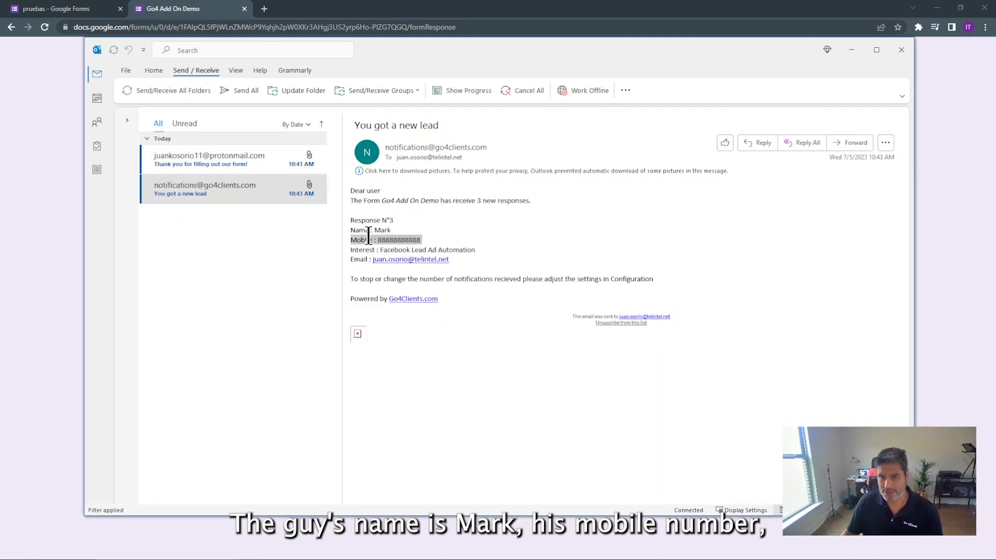
pyautogui.moveTo(476, 250); pyautogui.dragTo(380, 250)
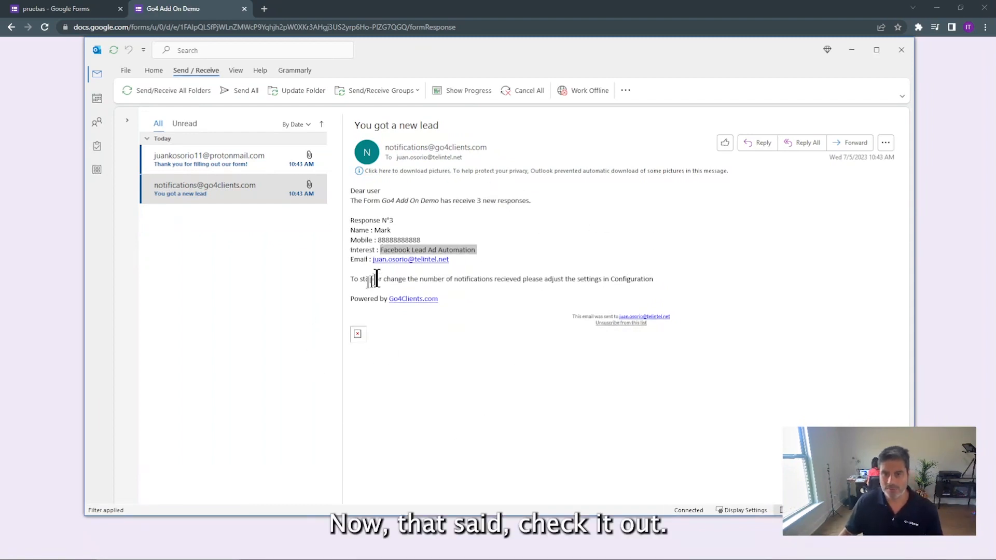
# Open the 'Thank you for filling out our form!' email, highlight its details, then move Outlook away
pyautogui.click(263, 158)
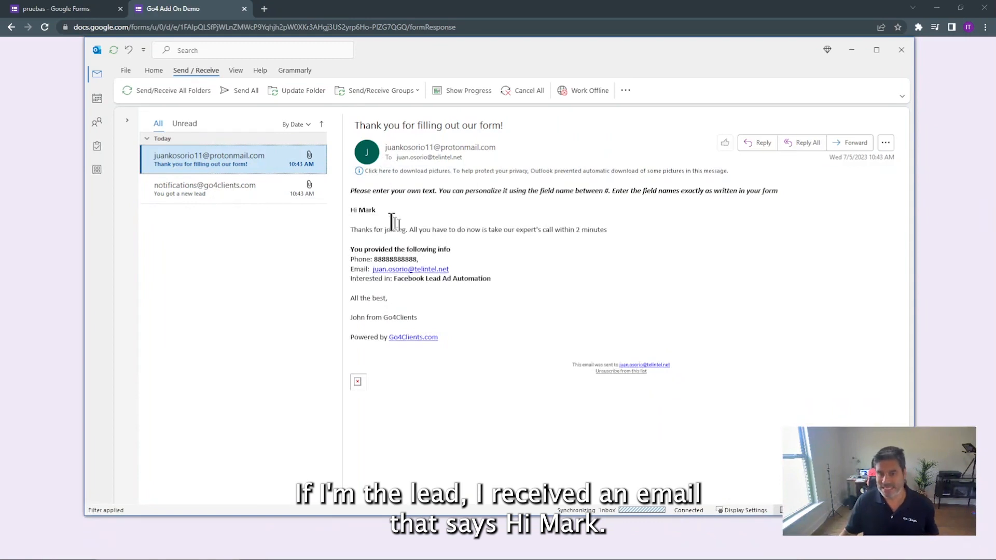
pyautogui.moveTo(382, 212); pyautogui.dragTo(349, 205)
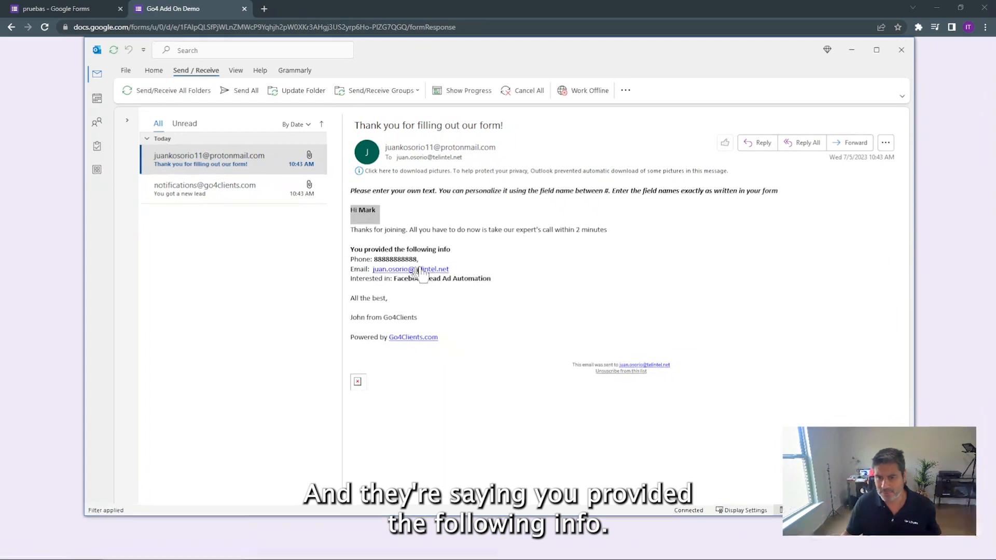
pyautogui.moveTo(419, 259); pyautogui.dragTo(370, 259)
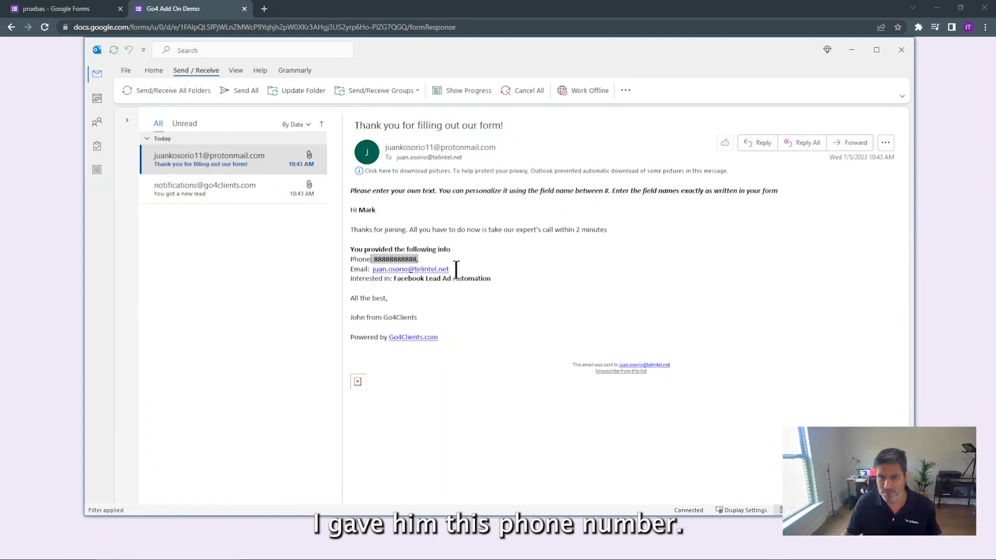
pyautogui.moveTo(457, 270); pyautogui.dragTo(373, 270)
pyautogui.moveTo(507, 282); pyautogui.dragTo(403, 273)
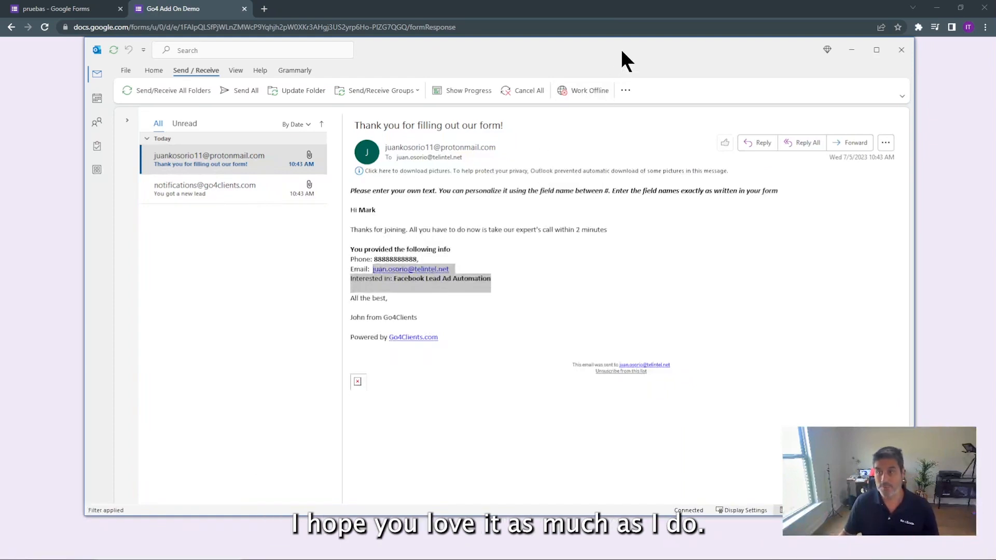
pyautogui.moveTo(621, 48); pyautogui.dragTo(0, 145)
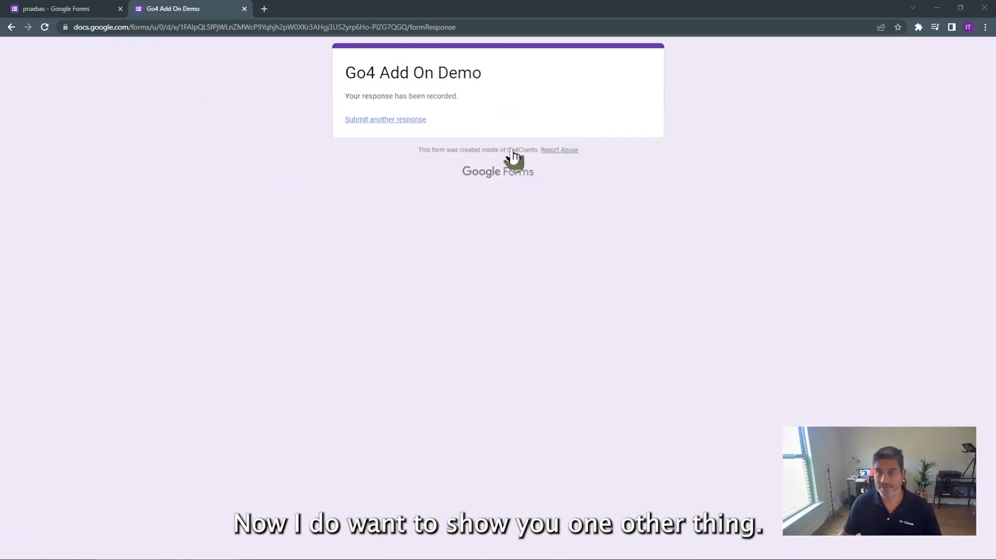
# Close the Send form sharing window and open Go4Clients Form Notifications > Configure Notifications
pyautogui.click(65, 15)
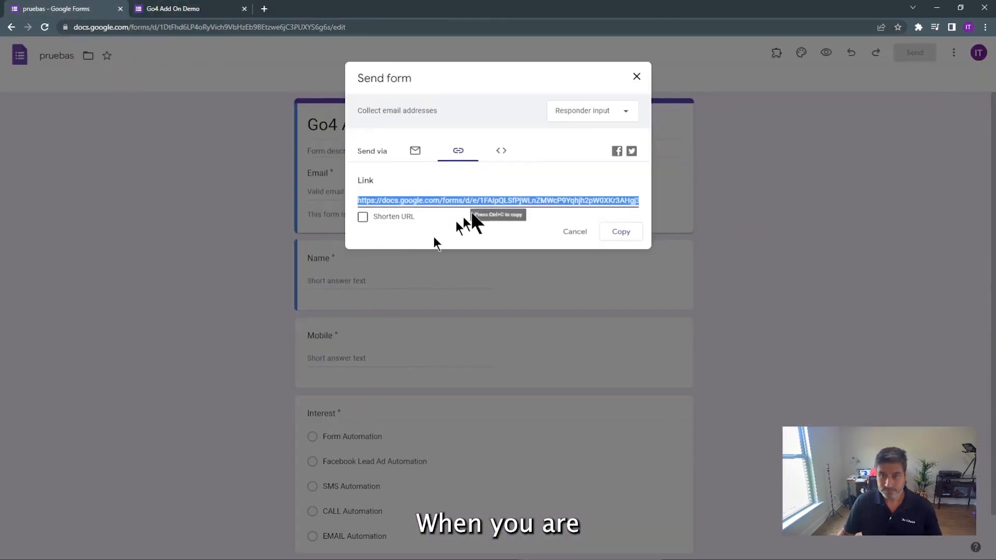
pyautogui.click(637, 79)
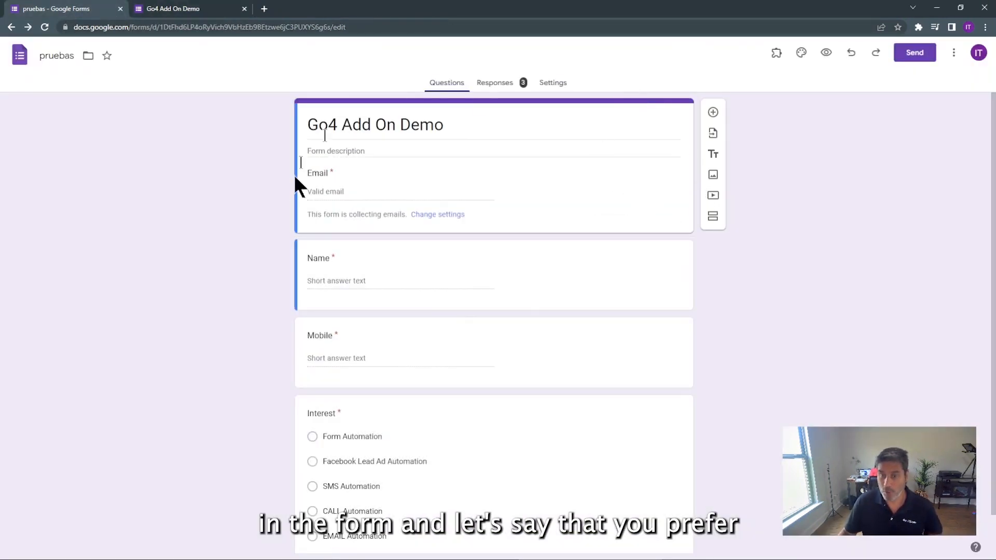
pyautogui.scroll(-1, 875, 334)
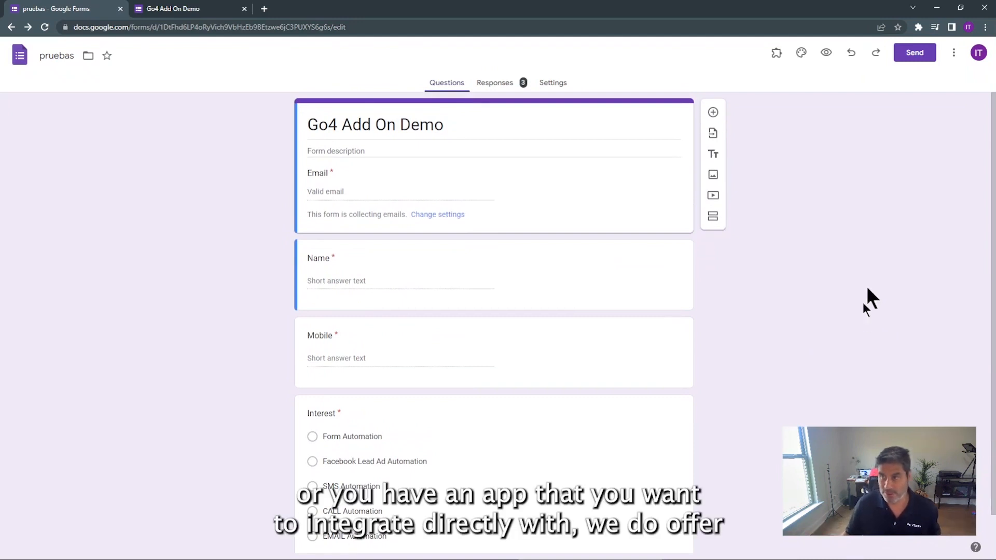
pyautogui.click(777, 52)
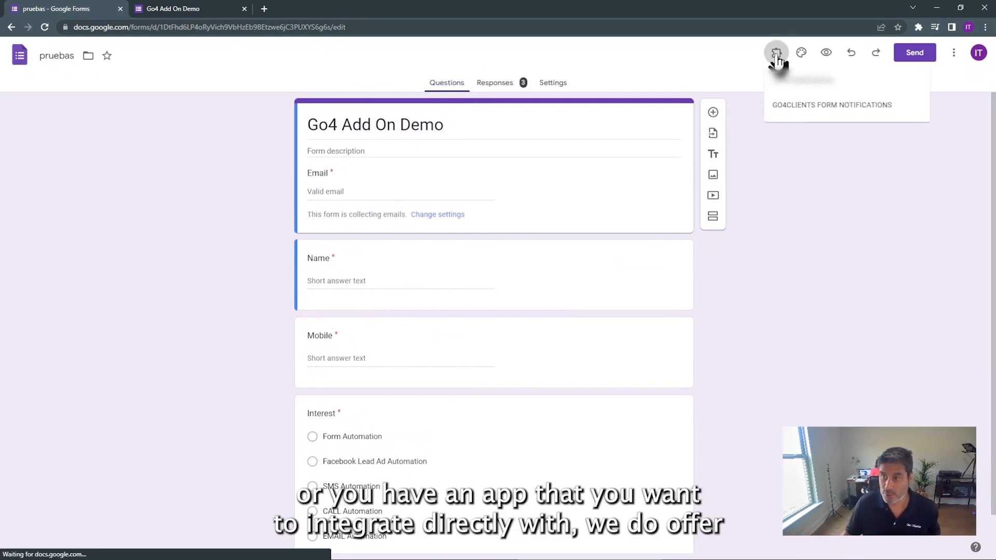
pyautogui.click(802, 110)
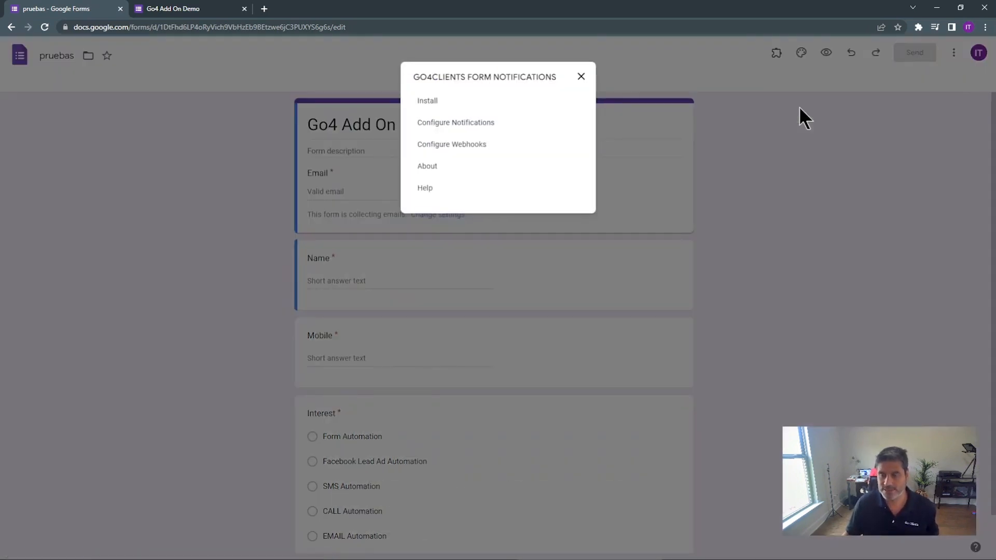
pyautogui.click(446, 124)
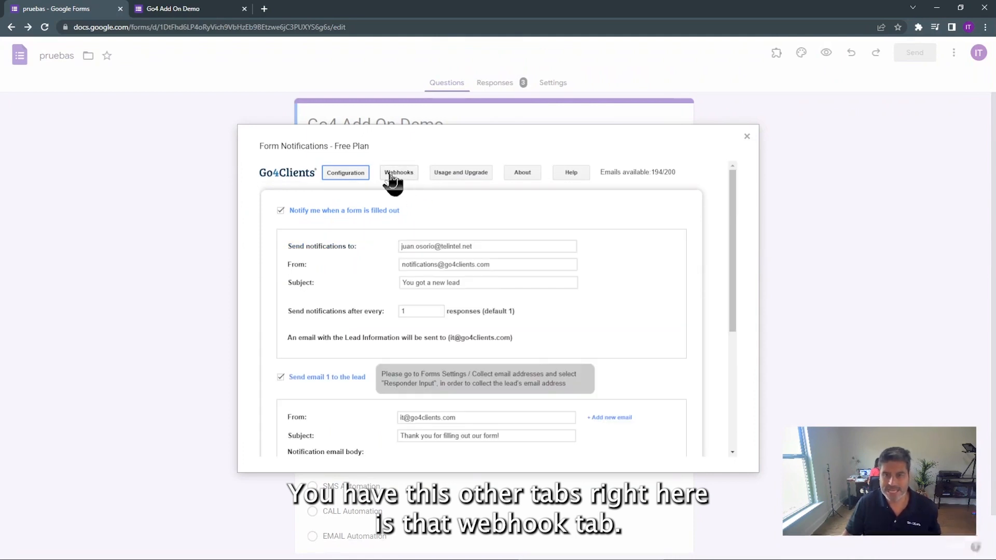
# On the Webhooks tab, create a new POST webhook named 'Test for Go4 Form'
pyautogui.click(395, 175)
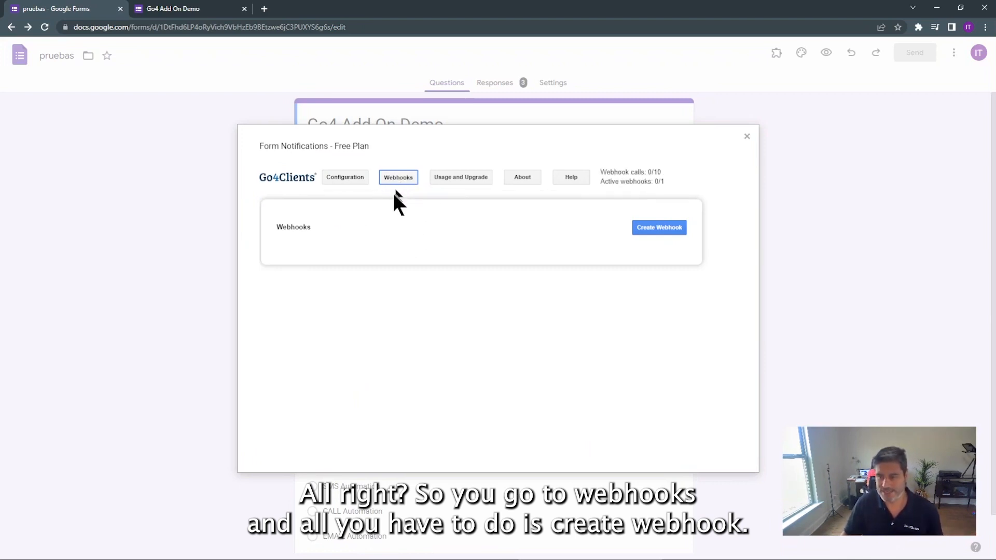
pyautogui.click(662, 228)
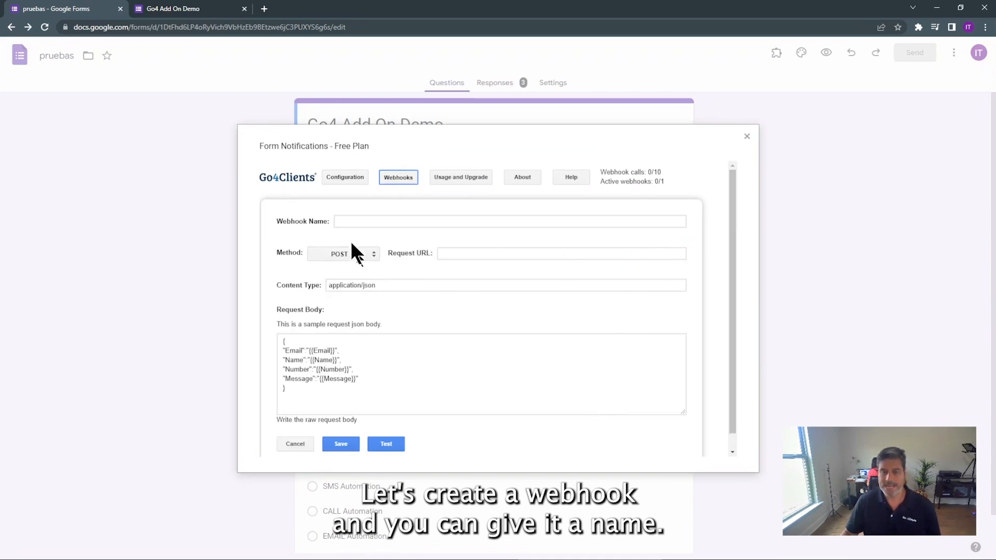
pyautogui.click(351, 222)
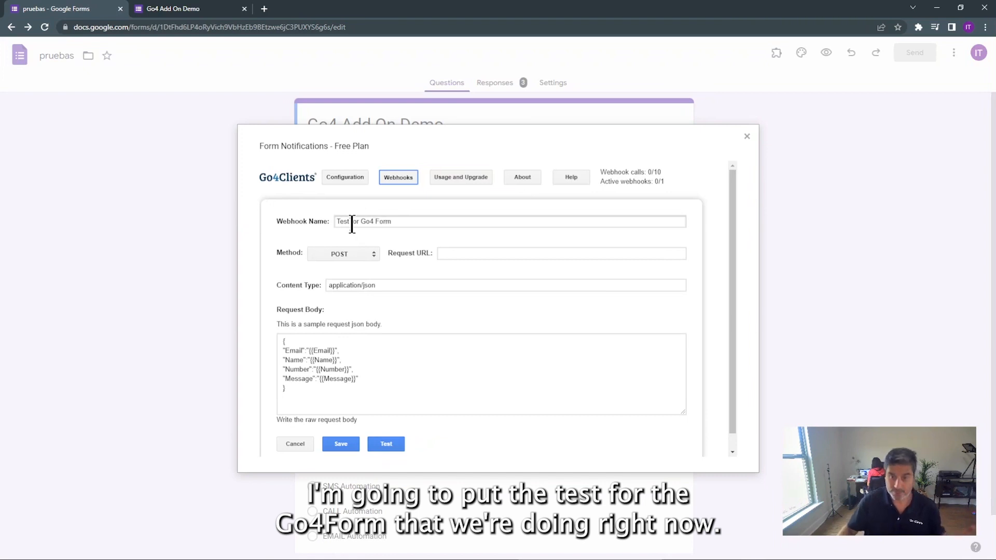
pyautogui.click(447, 254)
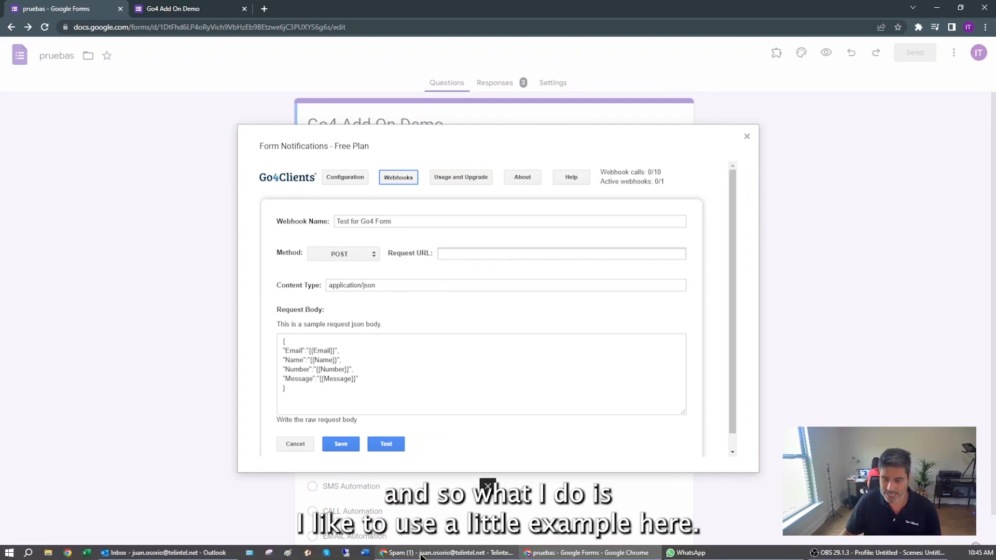
pyautogui.moveTo(419, 555)
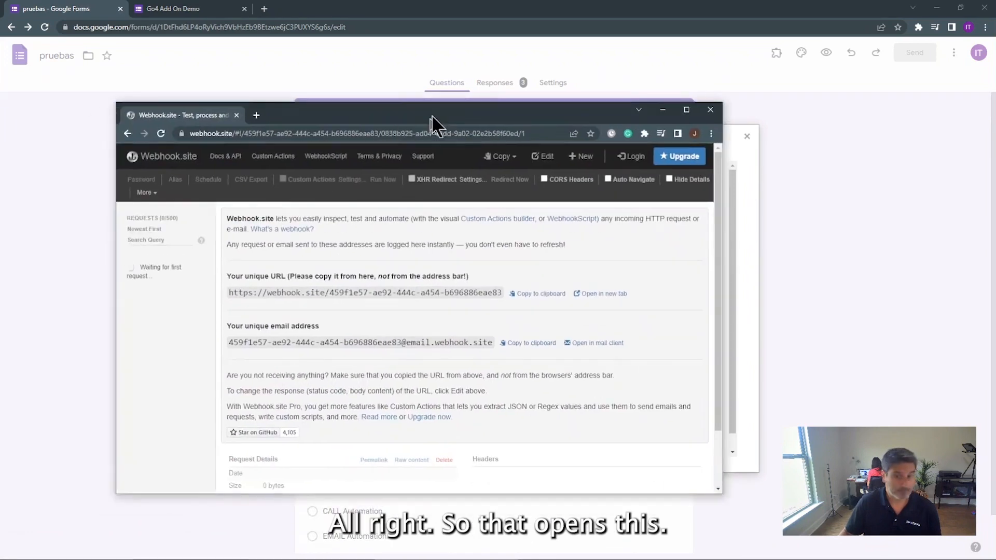
# Copy the unique URL from the Webhook.site window, then move that window aside
pyautogui.moveTo(432, 114); pyautogui.dragTo(514, 102)
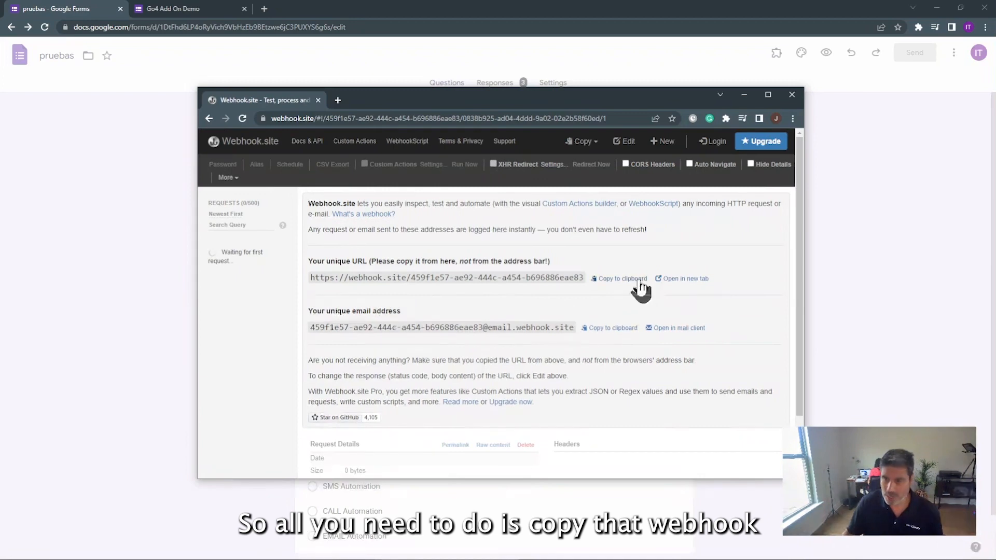
pyautogui.click(627, 283)
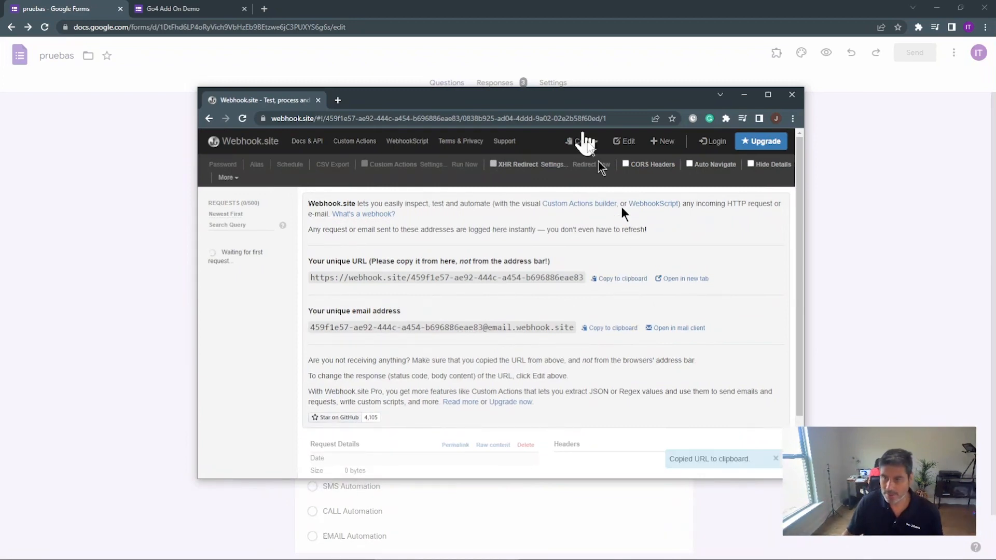
pyautogui.moveTo(566, 99); pyautogui.dragTo(0, 121)
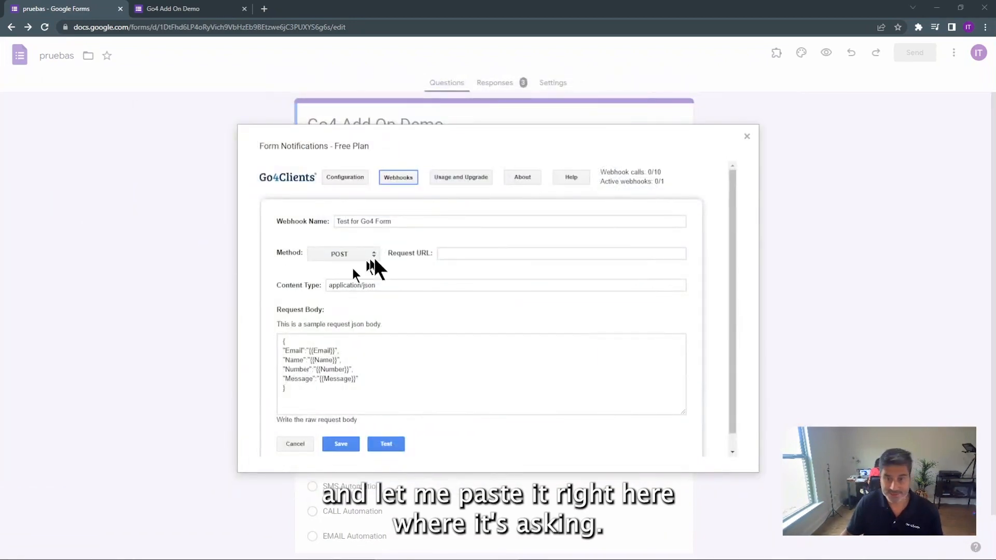
# Paste the copied Webhook.site address into the webhook's Request URL field
pyautogui.click(462, 253)
pyautogui.rightClick(459, 255)
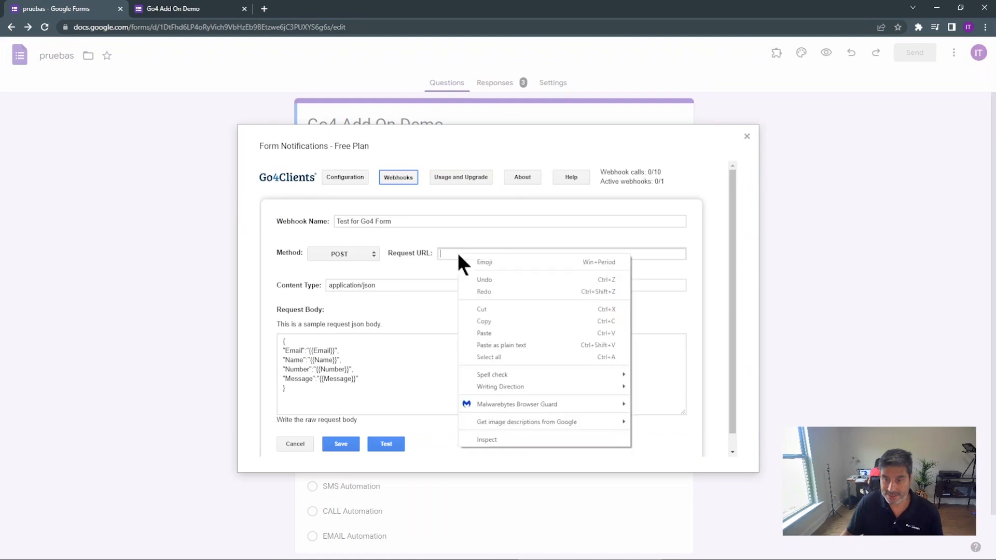
pyautogui.click(486, 332)
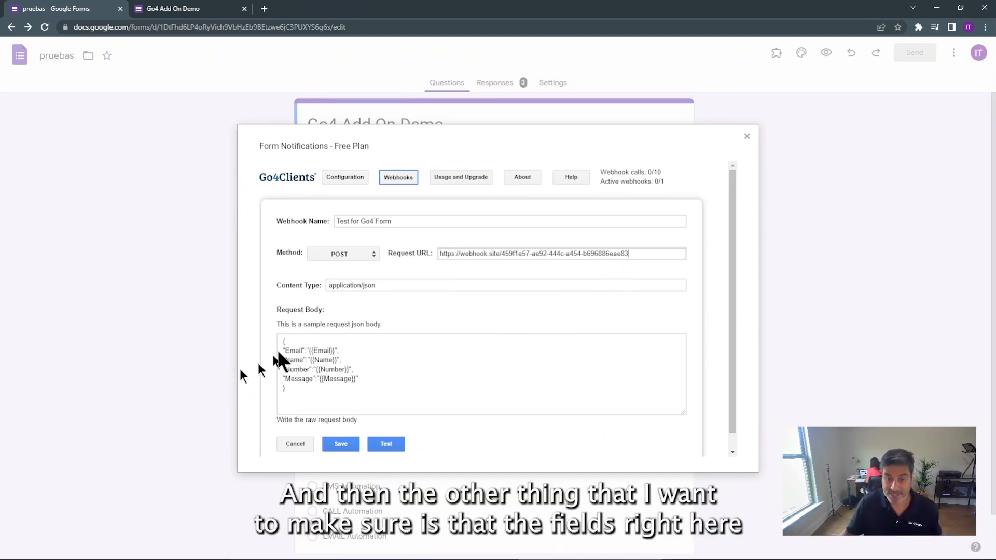
# Change the request body's "Message":"{{Message}}" entry to "Interest":"{{Interest}}"
pyautogui.scroll(-1, 443, 362)
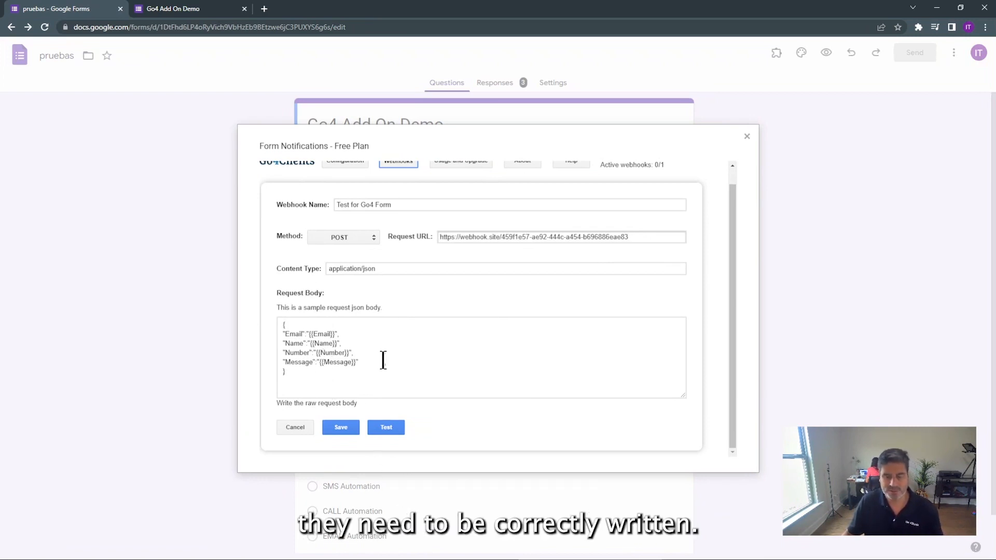
pyautogui.moveTo(352, 362); pyautogui.dragTo(347, 362)
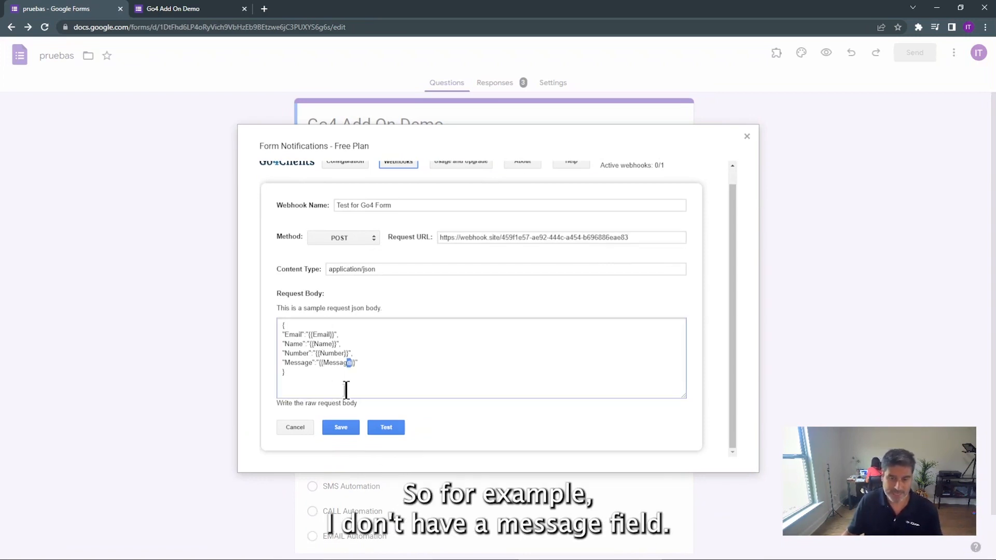
pyautogui.press('BackSpace')
pyautogui.press('BackSpace')
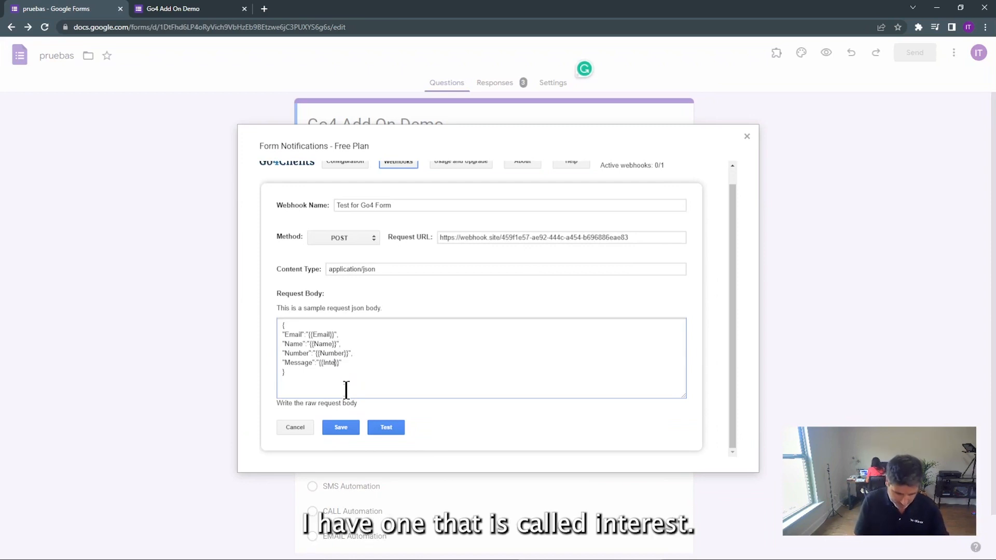
pyautogui.write('Interest')
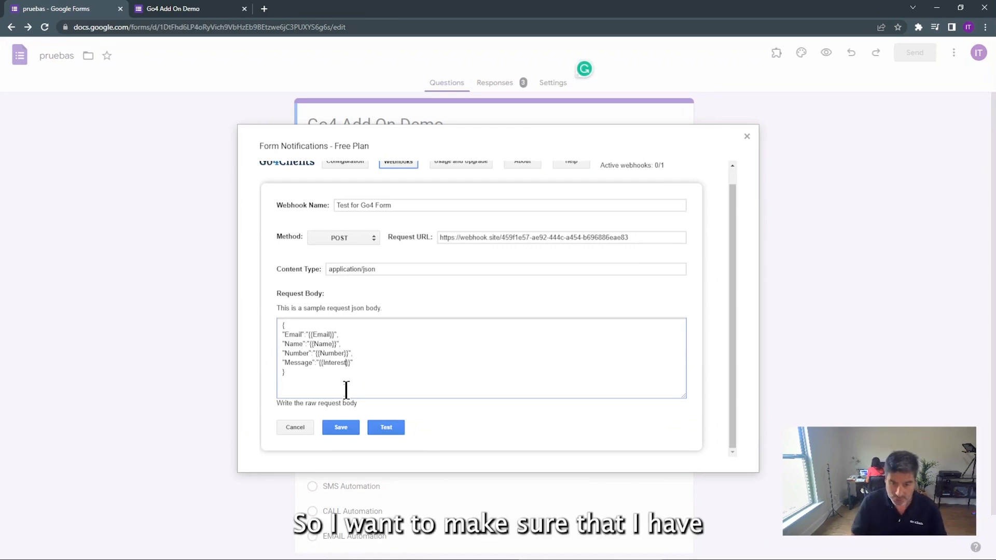
pyautogui.click(312, 363)
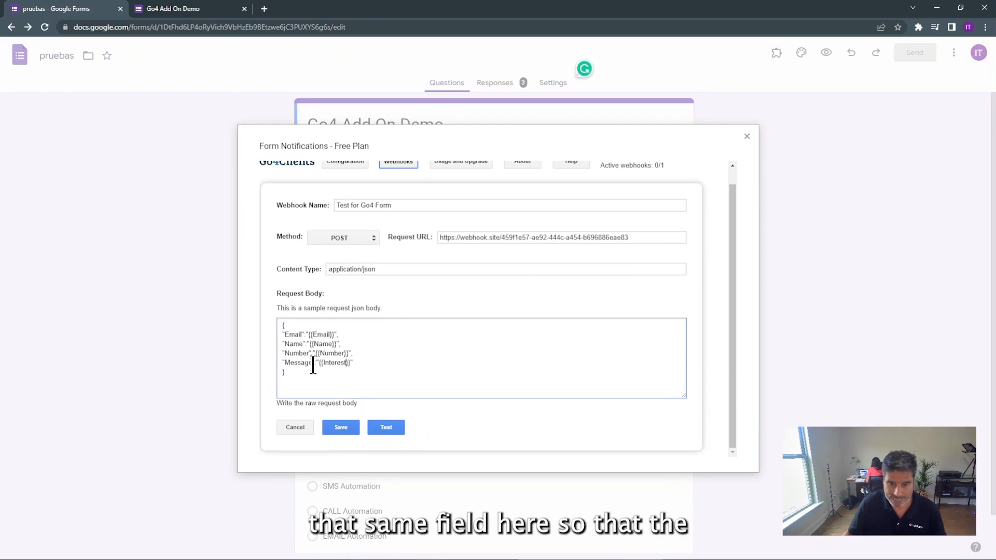
pyautogui.press('BackSpace')
pyautogui.press('BackSpace')
pyautogui.press('BackSpace')
pyautogui.press('BackSpace')
pyautogui.press('BackSpace')
pyautogui.press('BackSpace')
pyautogui.press('BackSpace')
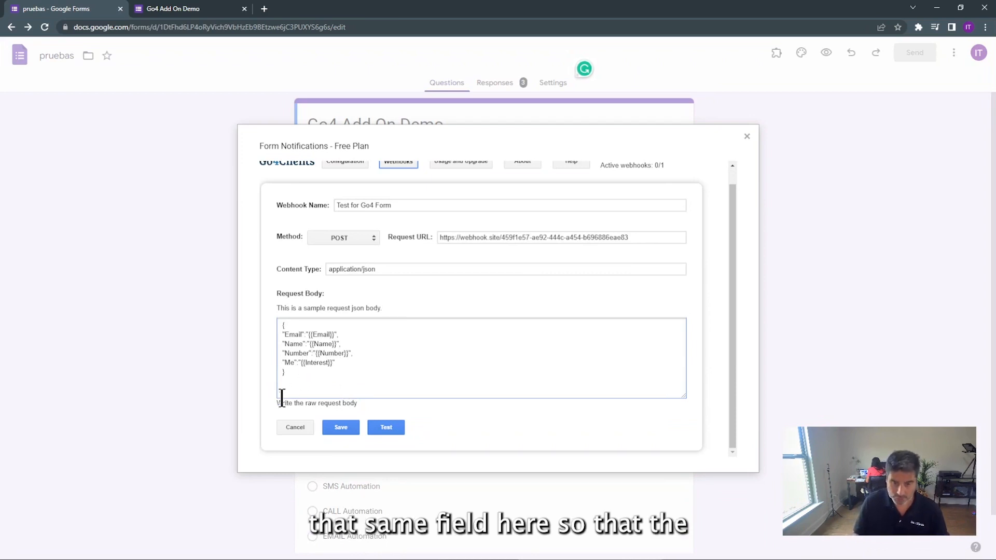
pyautogui.write('Interes')
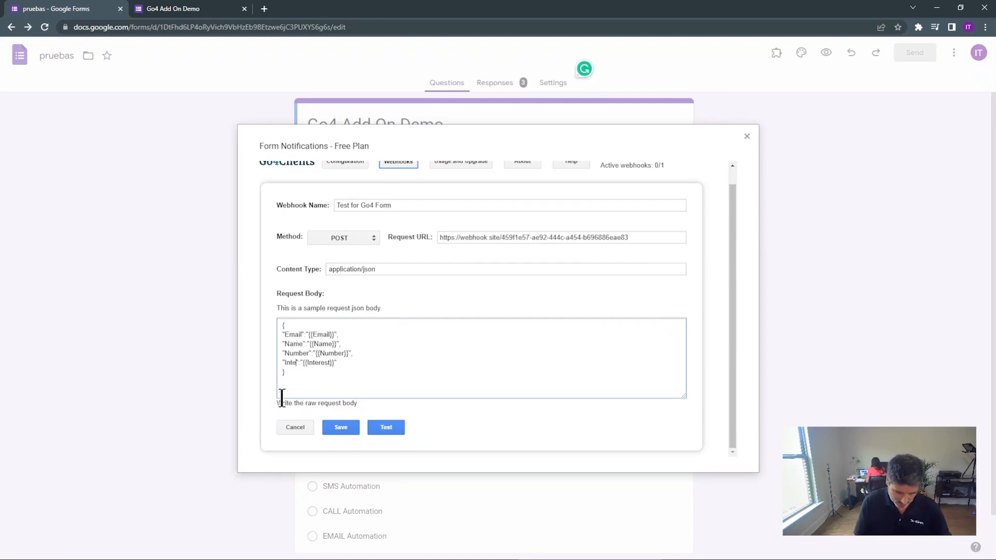
pyautogui.write('t')
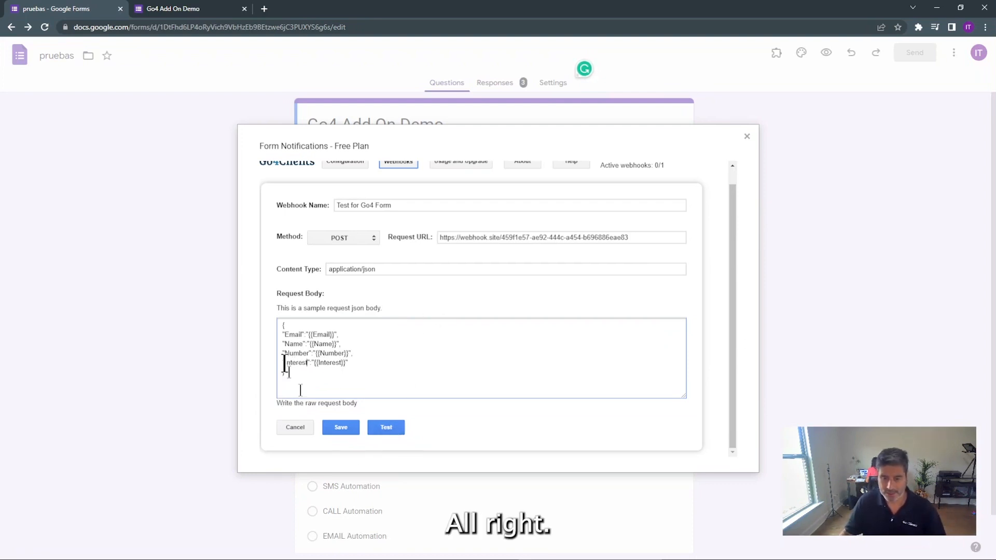
# Save the 'Test for Go4 Form' webhook, close Go4Clients settings, and return to the live form
pyautogui.click(340, 427)
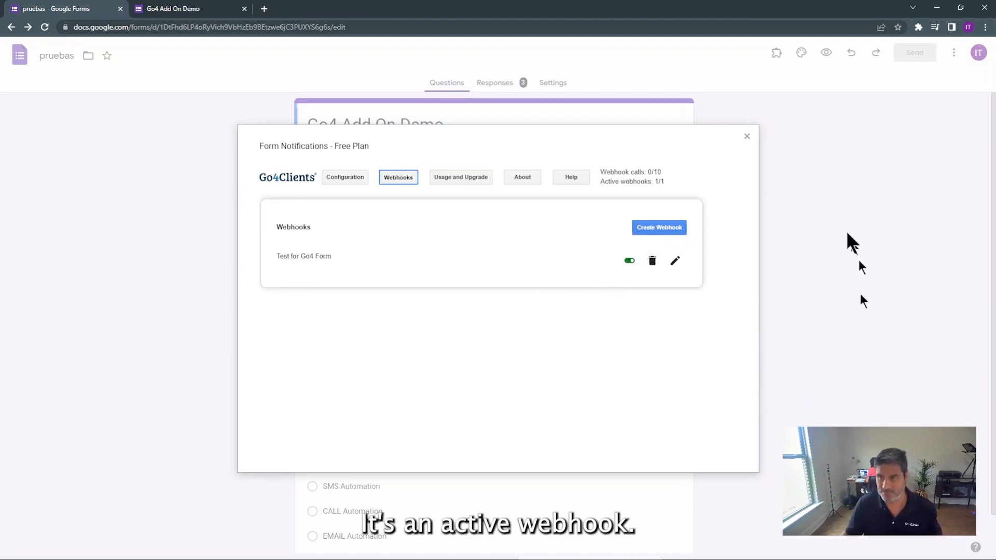
pyautogui.click(746, 136)
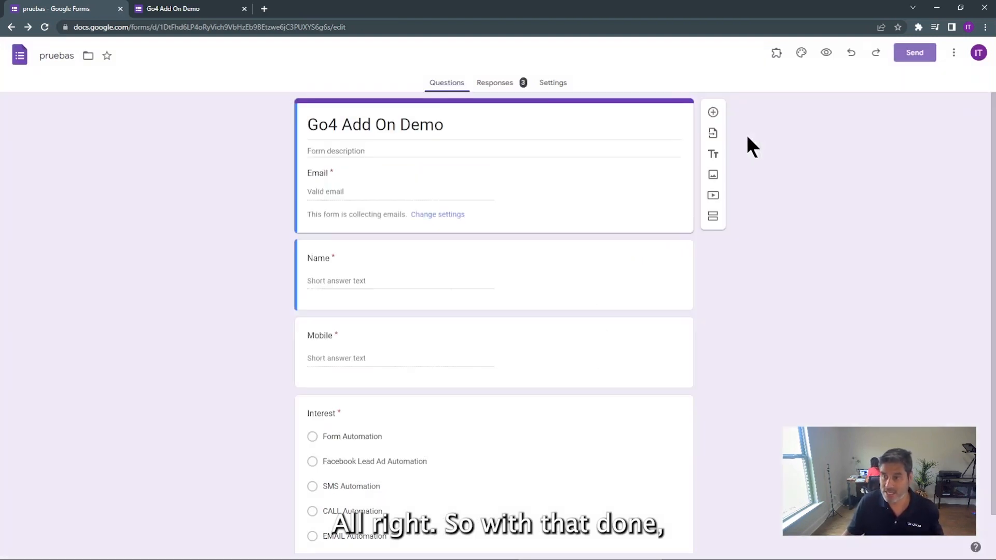
pyautogui.click(201, 15)
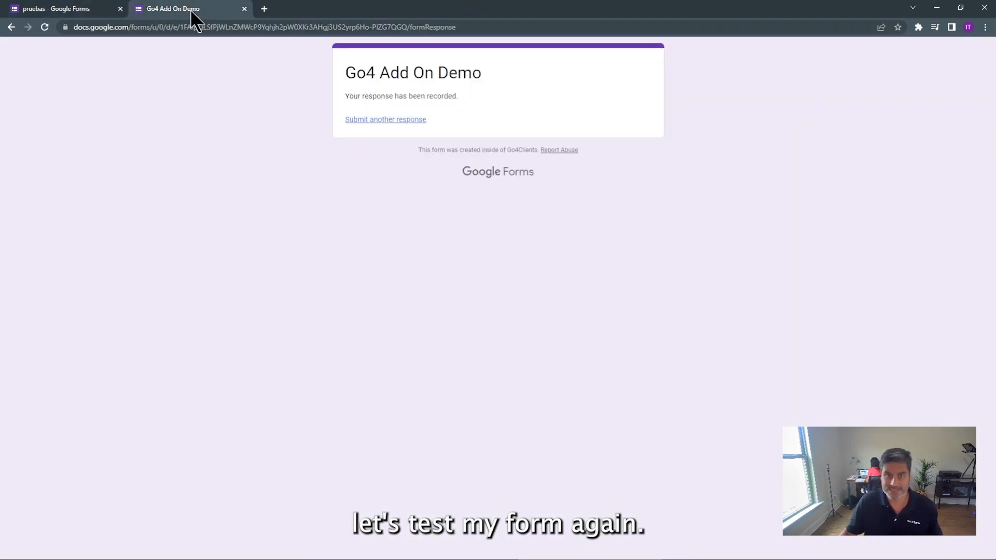
# Reload the form, enter a test email, name and mobile number, pick EMAIL Automation, and submit
pyautogui.click(44, 27)
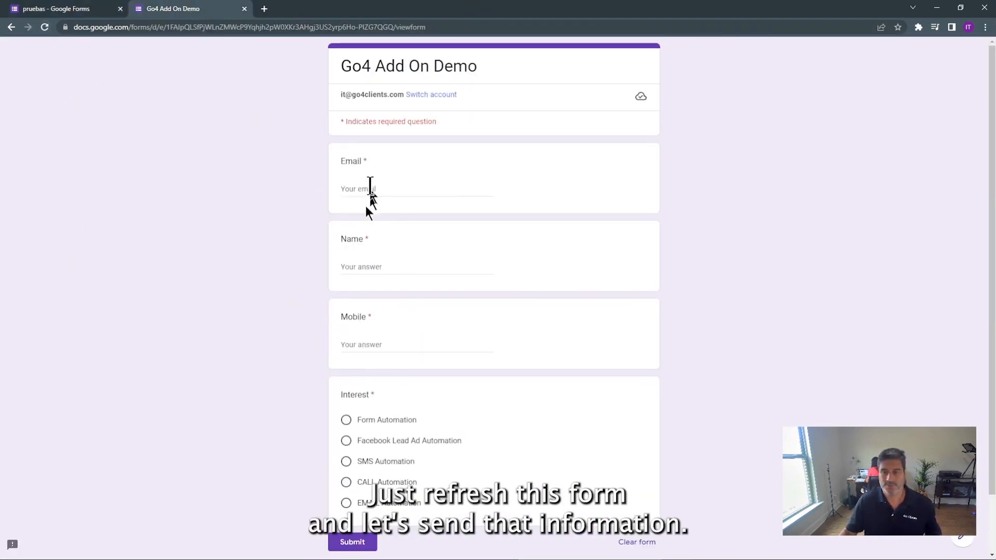
pyautogui.click(353, 190)
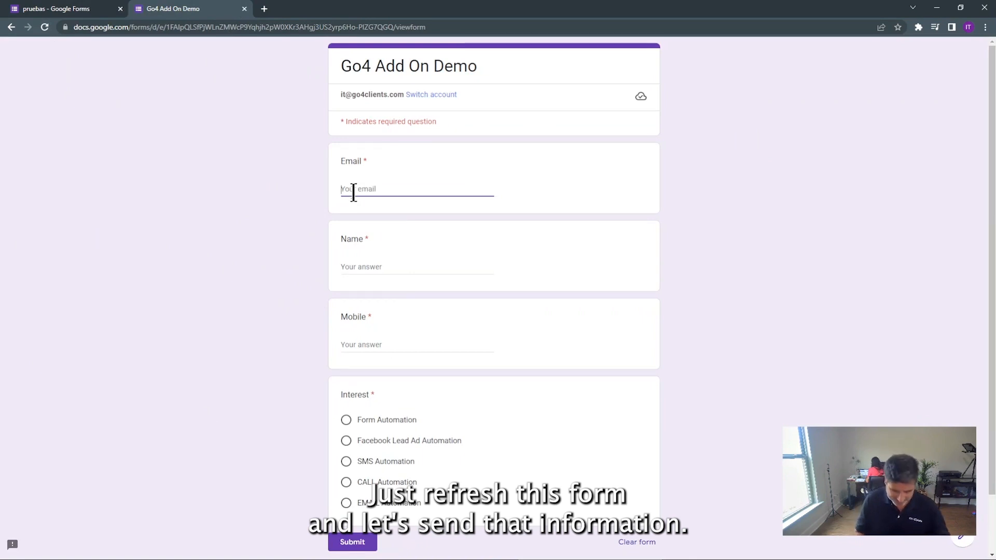
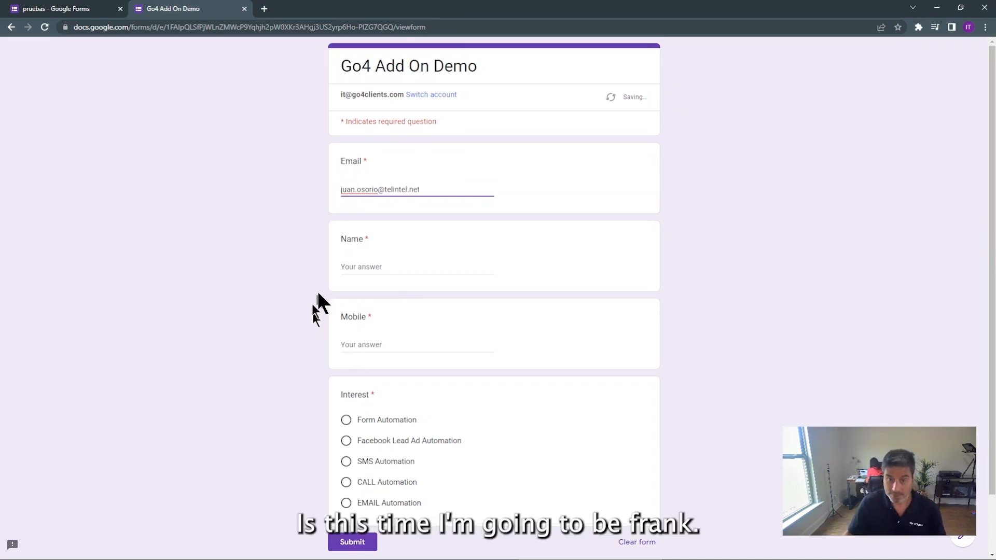
pyautogui.click(342, 266)
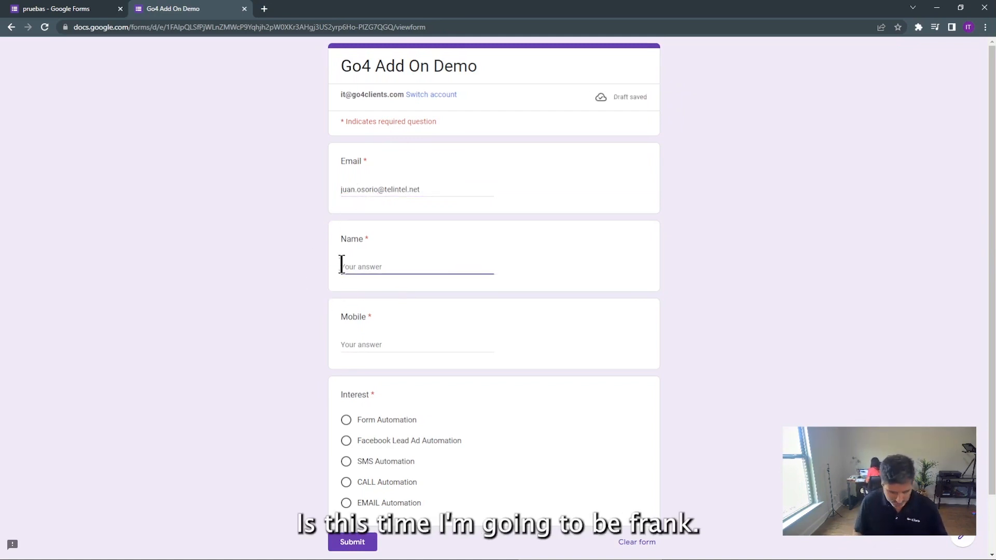
pyautogui.write('Frank')
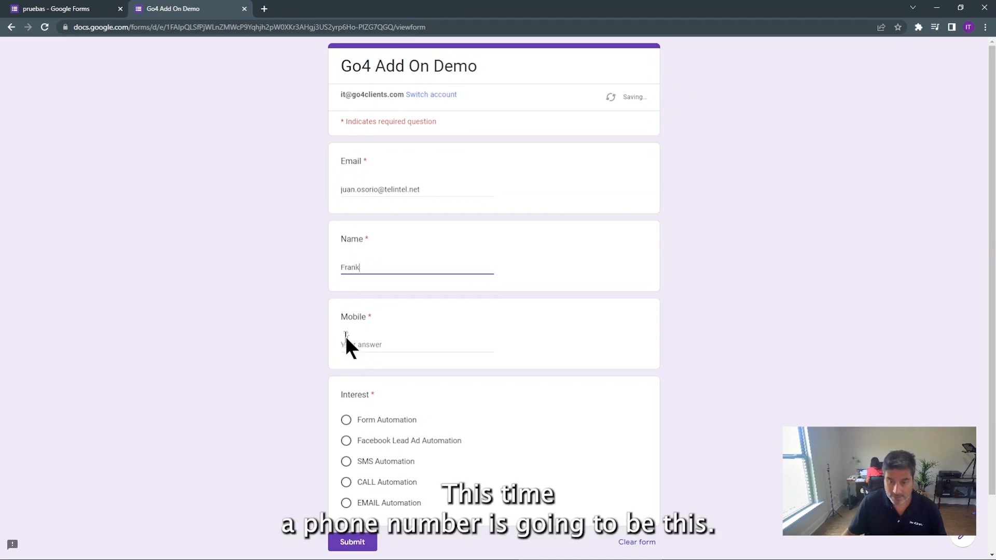
pyautogui.click(346, 347)
pyautogui.write('404')
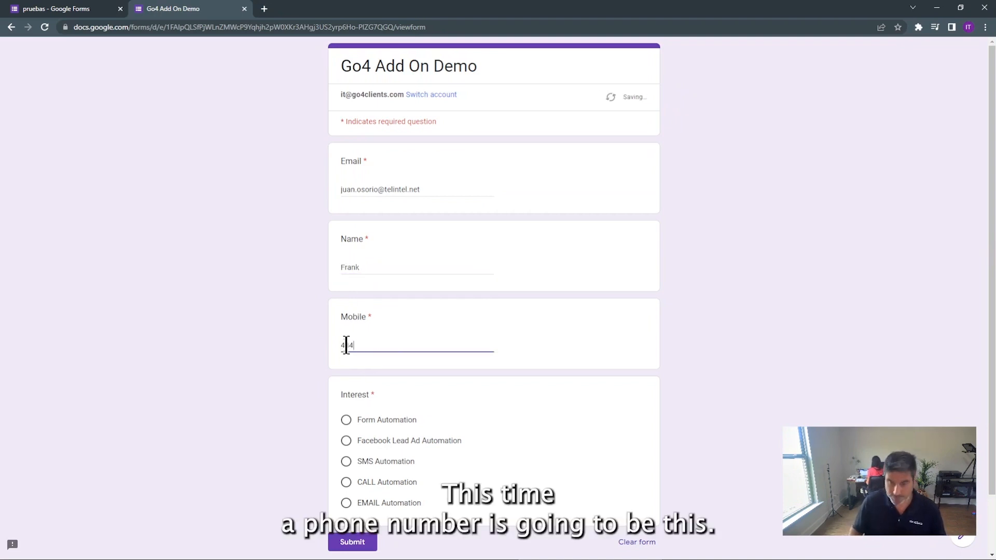
pyautogui.click(345, 504)
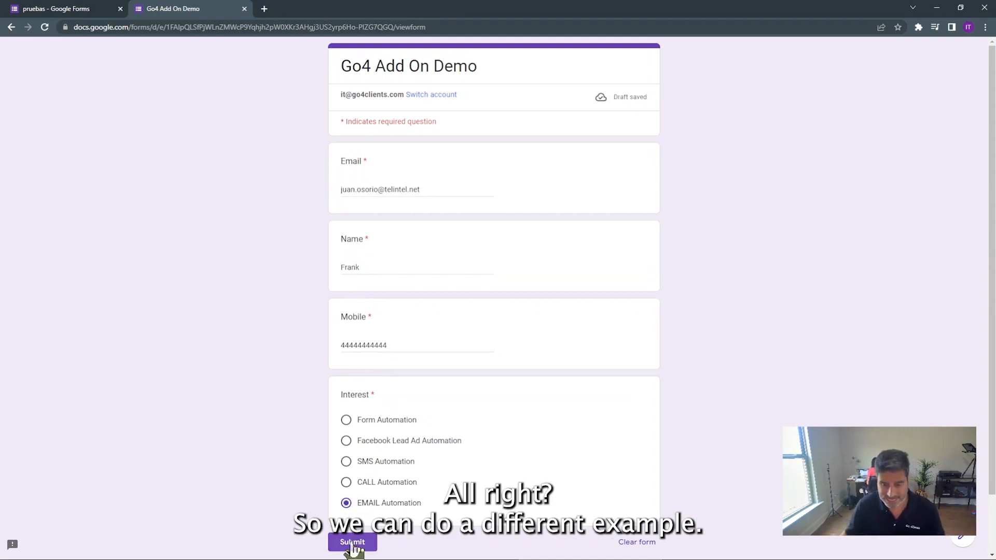
pyautogui.click(350, 545)
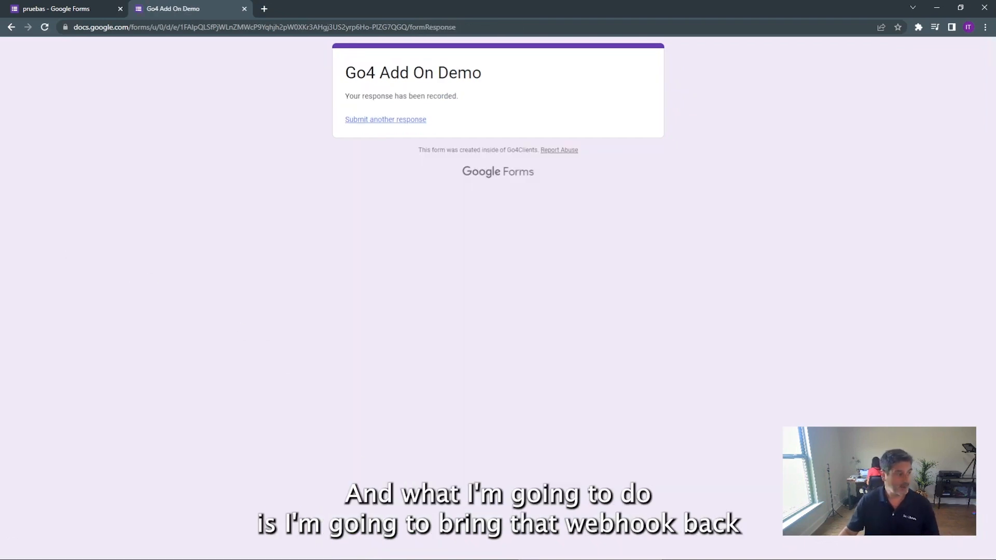
pyautogui.moveTo(0, 154); pyautogui.dragTo(502, 54)
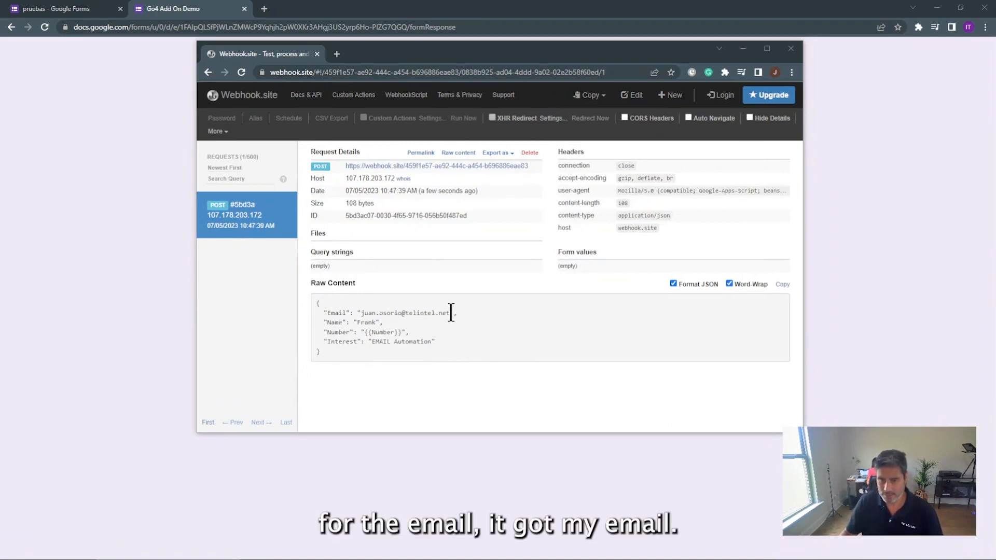
pyautogui.moveTo(450, 313); pyautogui.dragTo(343, 322)
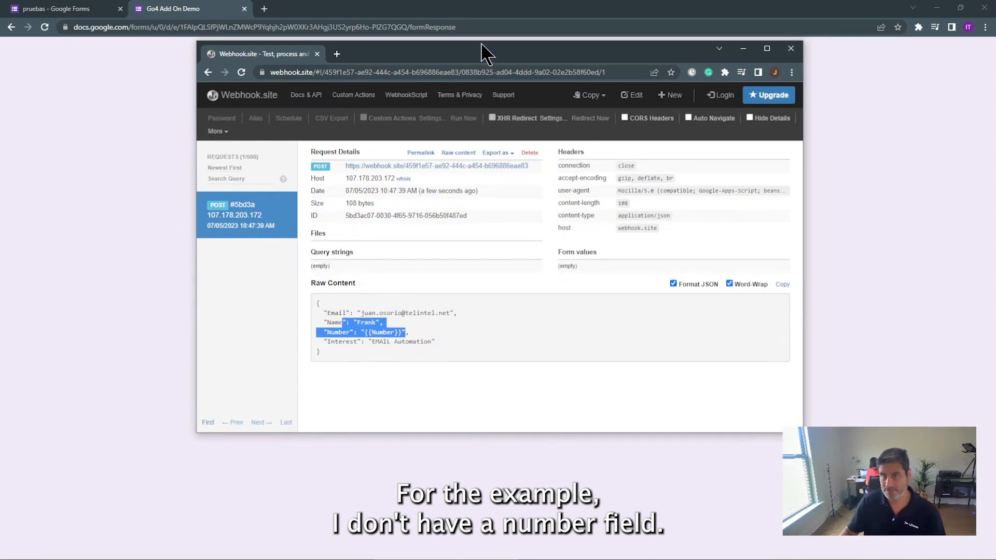
pyautogui.moveTo(477, 46); pyautogui.dragTo(0, 90)
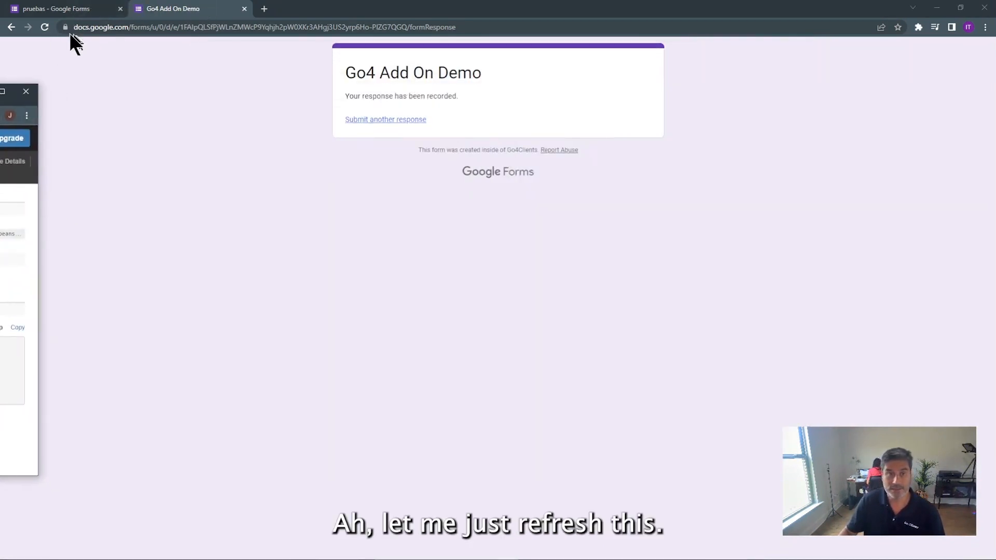
# Reload to a blank Go4 Add On Demo form, check the Webhook.site viewer, and highlight Mobile
pyautogui.click(47, 28)
pyautogui.click(46, 26)
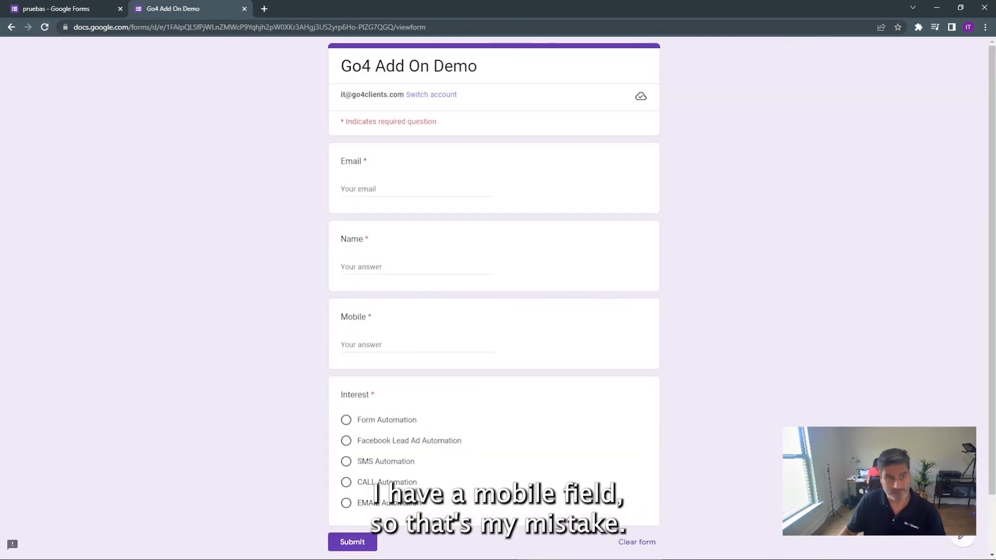
pyautogui.moveTo(0, 98); pyautogui.dragTo(520, 83)
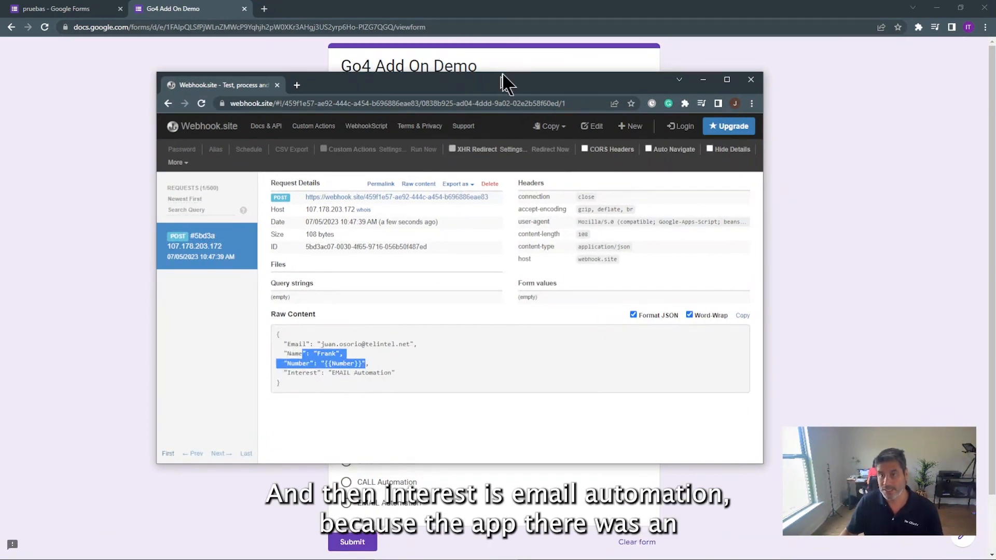
pyautogui.moveTo(502, 83); pyautogui.dragTo(0, 98)
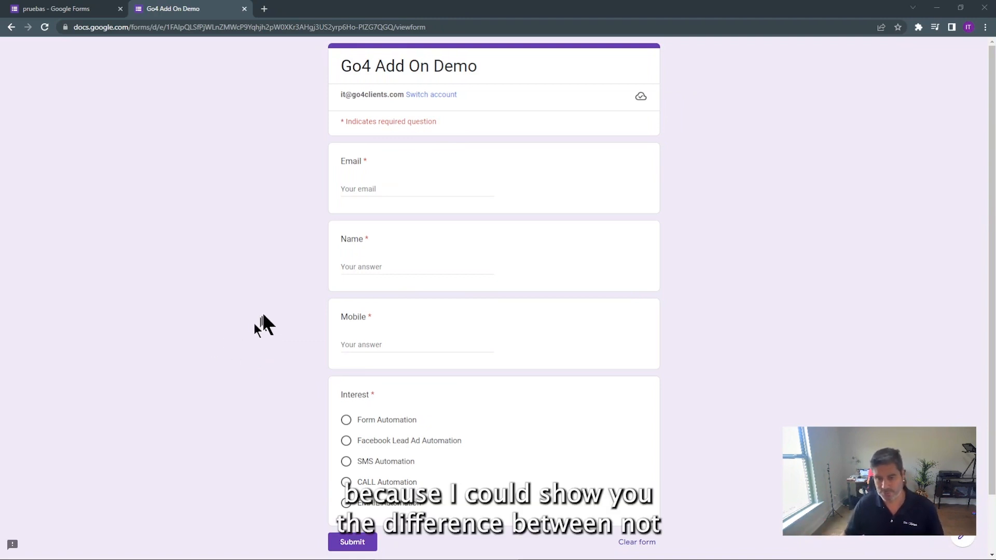
pyautogui.moveTo(366, 317); pyautogui.dragTo(345, 315)
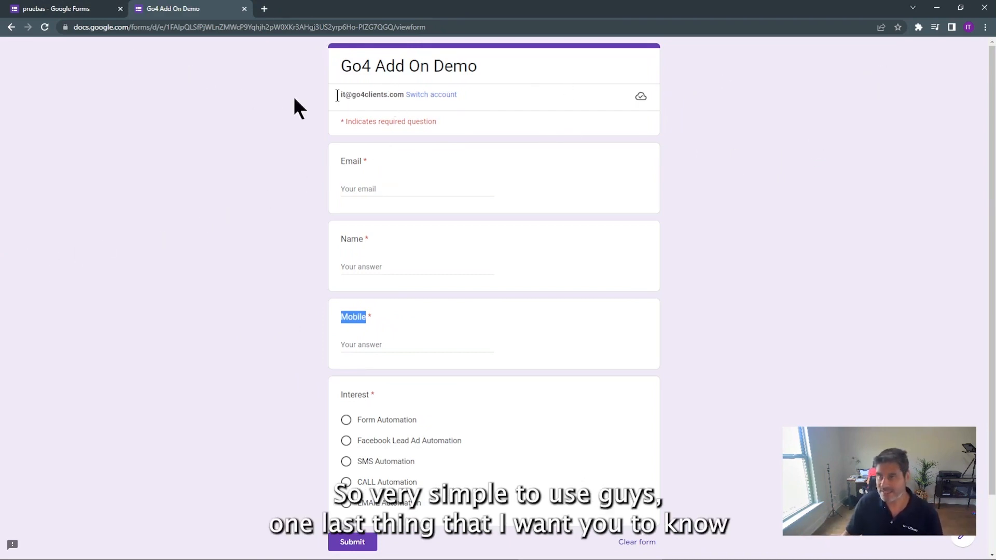
# In the pruebas form editor, open Go4Clients Form Notifications > Configure Notifications
pyautogui.click(78, 9)
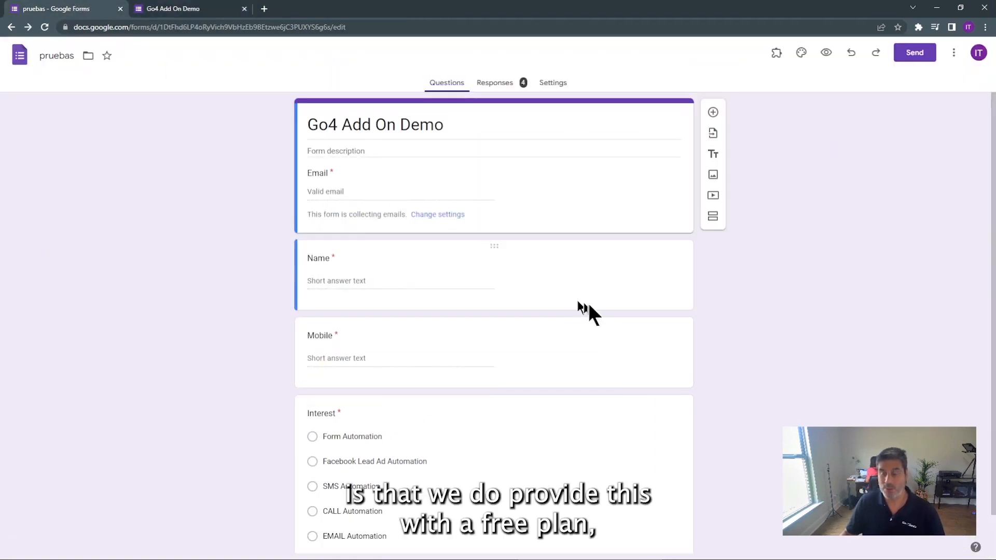
pyautogui.click(776, 53)
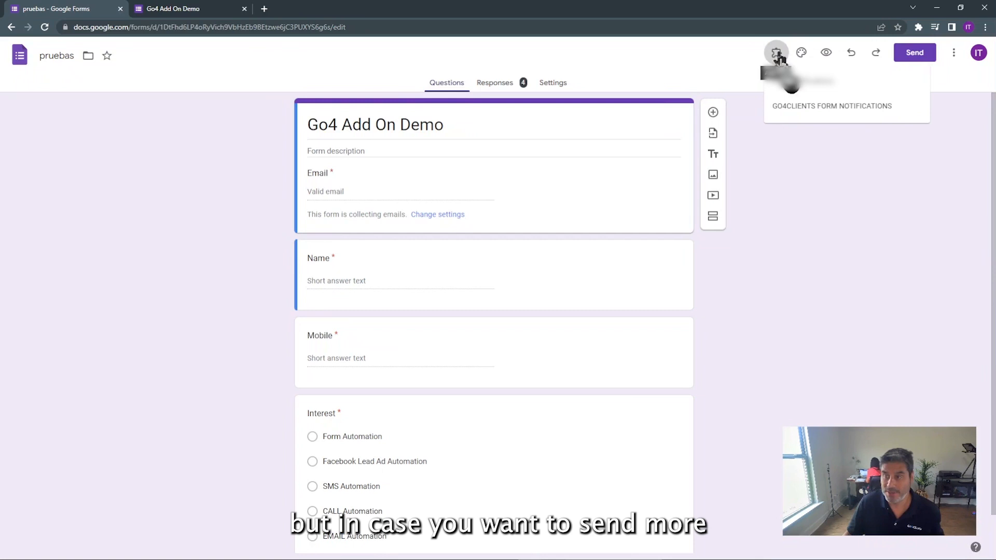
pyautogui.click(807, 106)
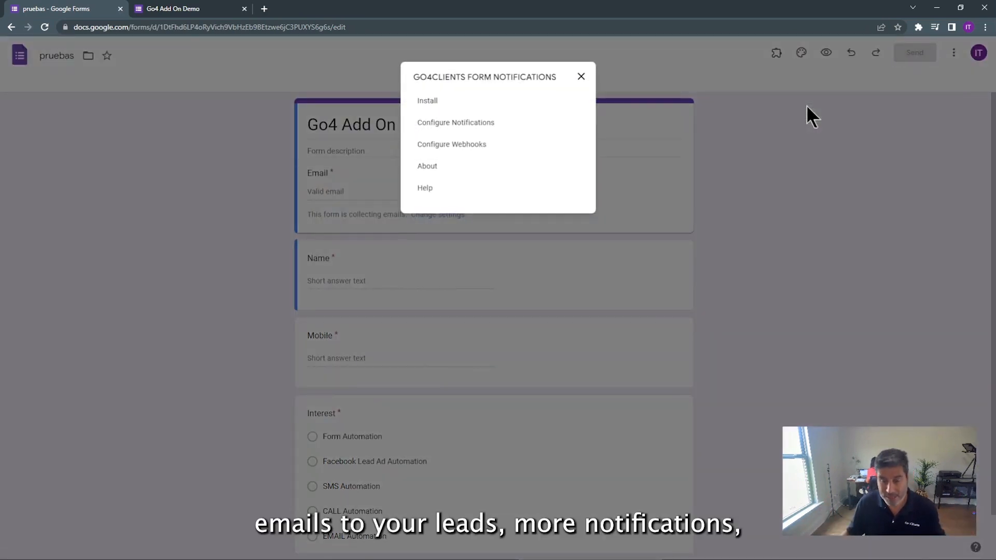
pyautogui.click(441, 128)
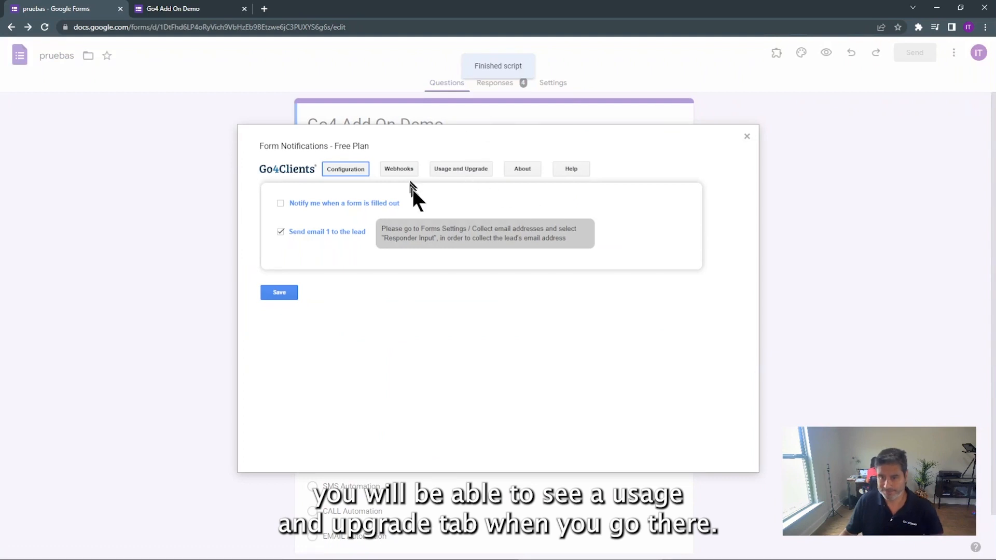
# Open Usage and Upgrade and highlight the Basic 1500 and Premium 3000 emails-per-month allowances
pyautogui.click(459, 172)
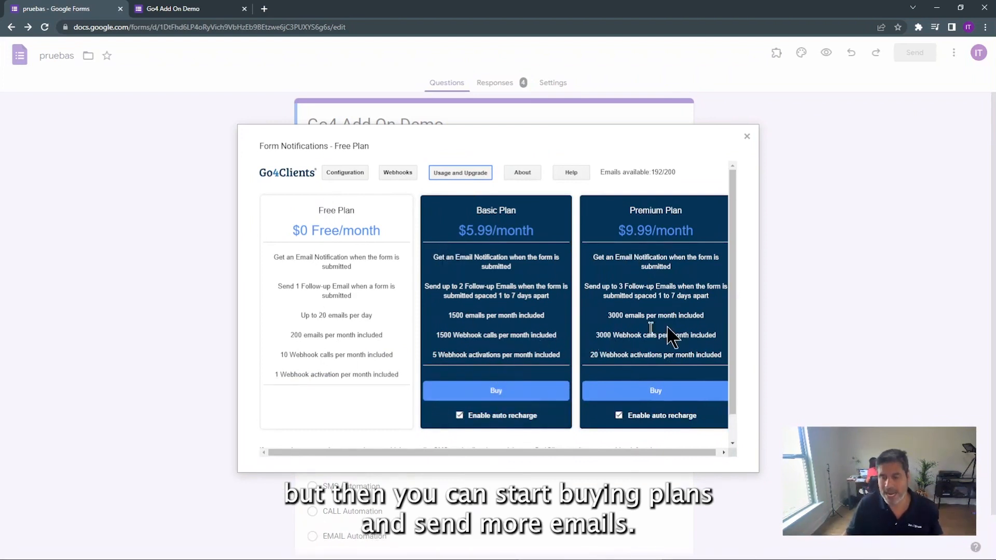
pyautogui.moveTo(478, 296); pyautogui.dragTo(458, 289)
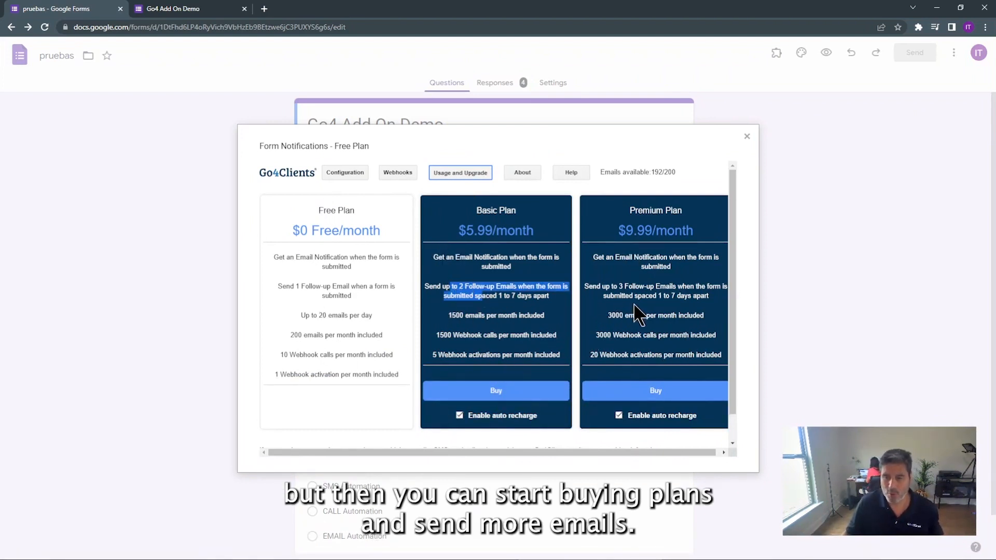
pyautogui.moveTo(638, 296); pyautogui.dragTo(606, 288)
pyautogui.moveTo(472, 314); pyautogui.dragTo(441, 323)
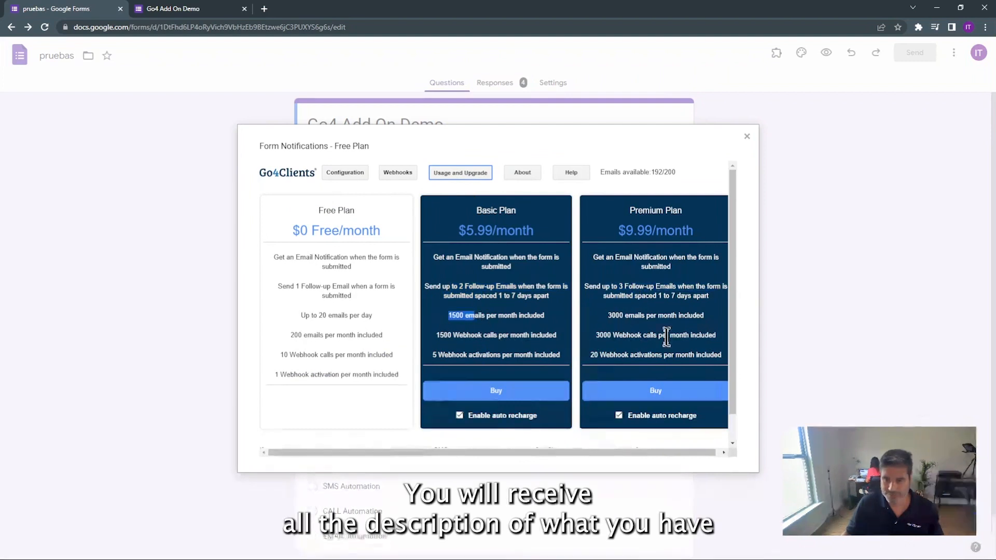
pyautogui.moveTo(628, 315); pyautogui.dragTo(602, 319)
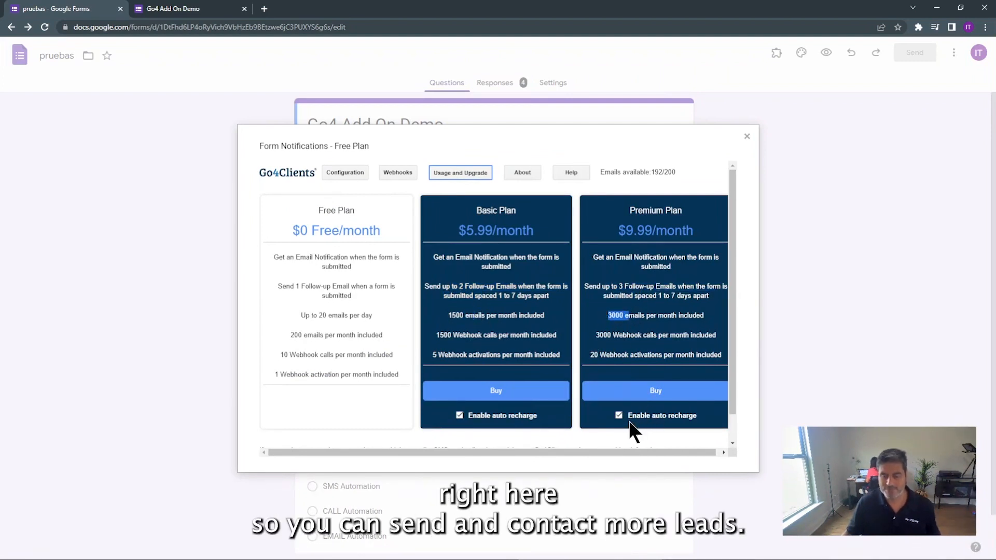